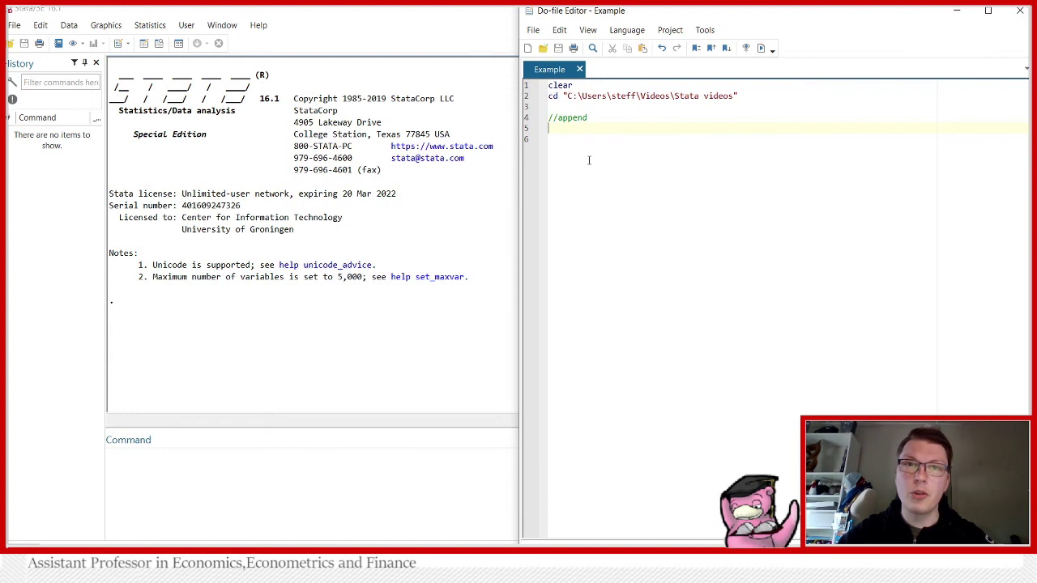
Load the auto dataset with sysuse auto (dropping the clear option) and run the do-file
text(sy)
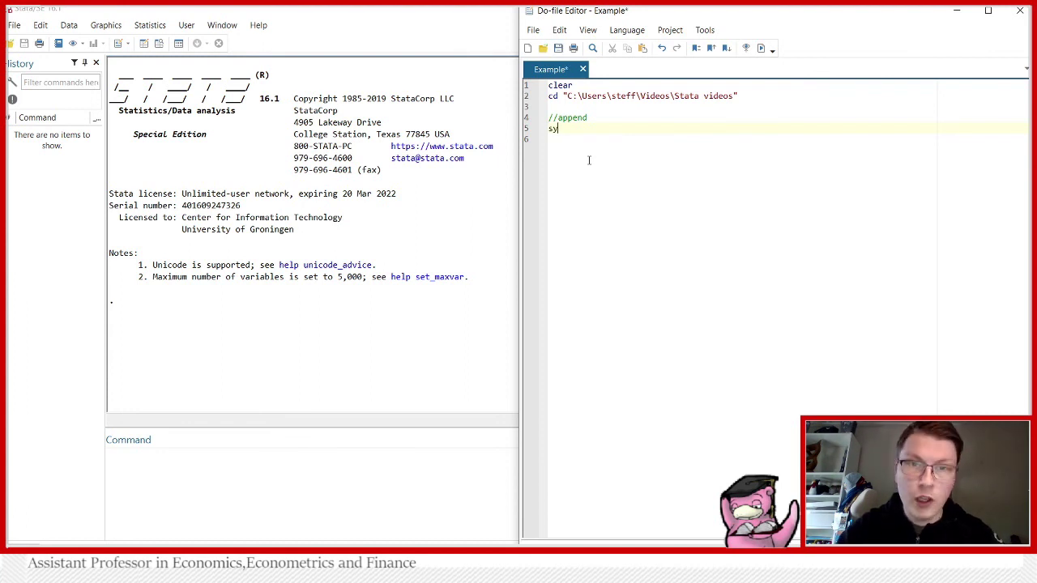
text(suse auto,)
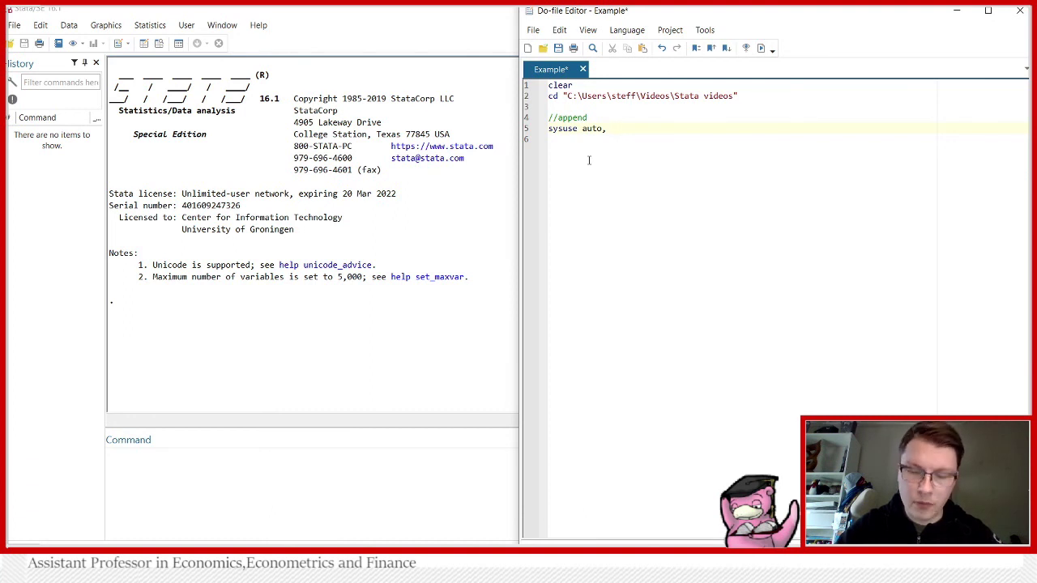
text( clear)
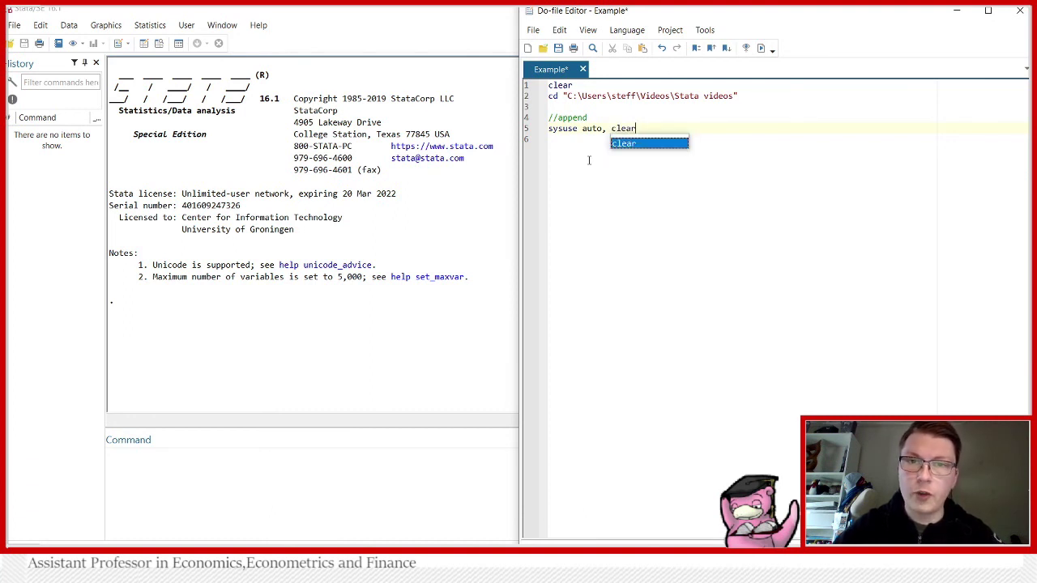
double_click(625, 129)
key(BackSpace)
key(BackSpace)
key(BackSpace)
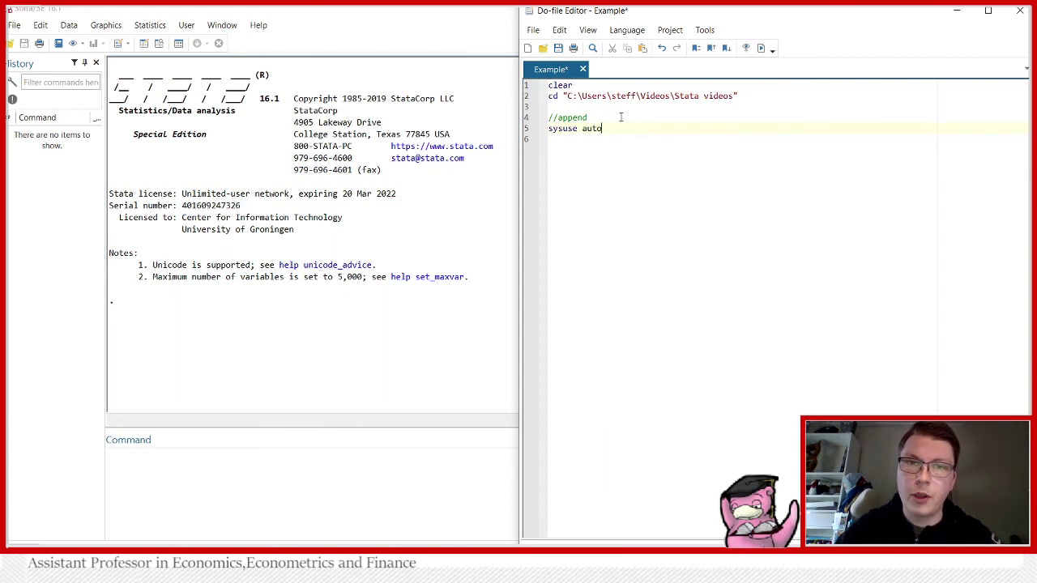
click(764, 50)
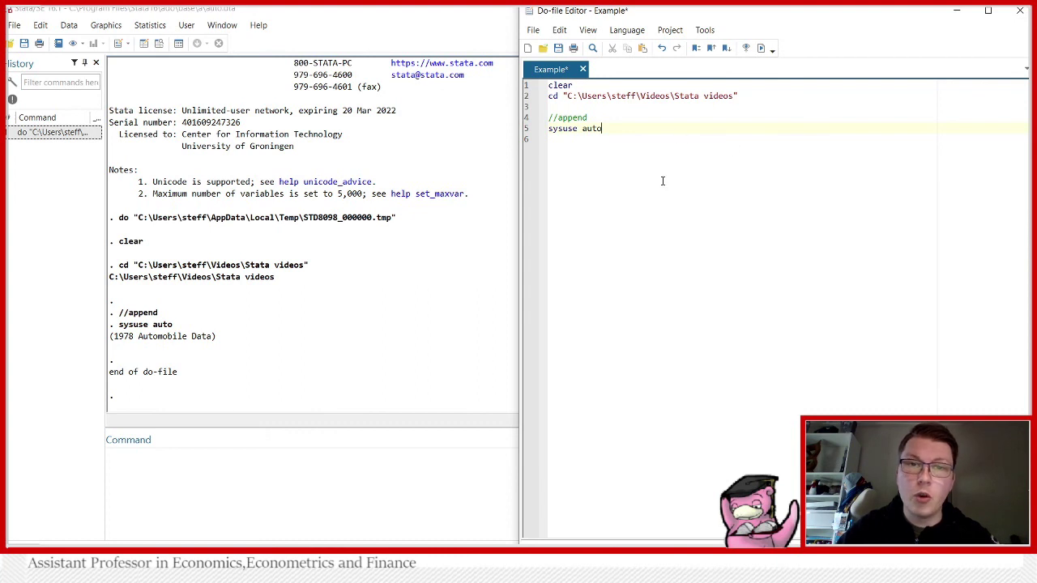
Add sort make, gen ID = _n and gen year = 1, and run just those lines
text(sort make)
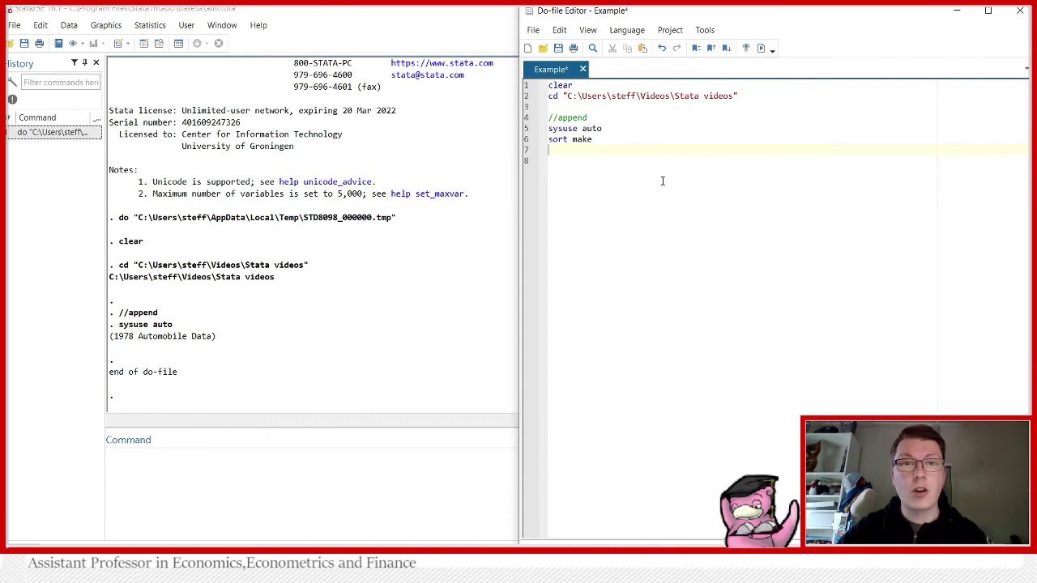
text(gen ID)
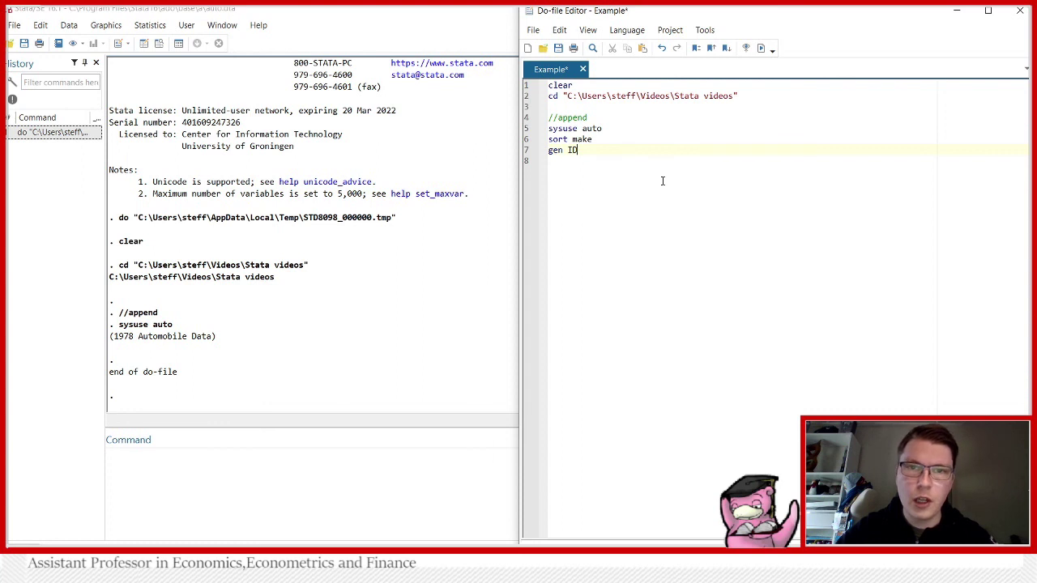
text(=)
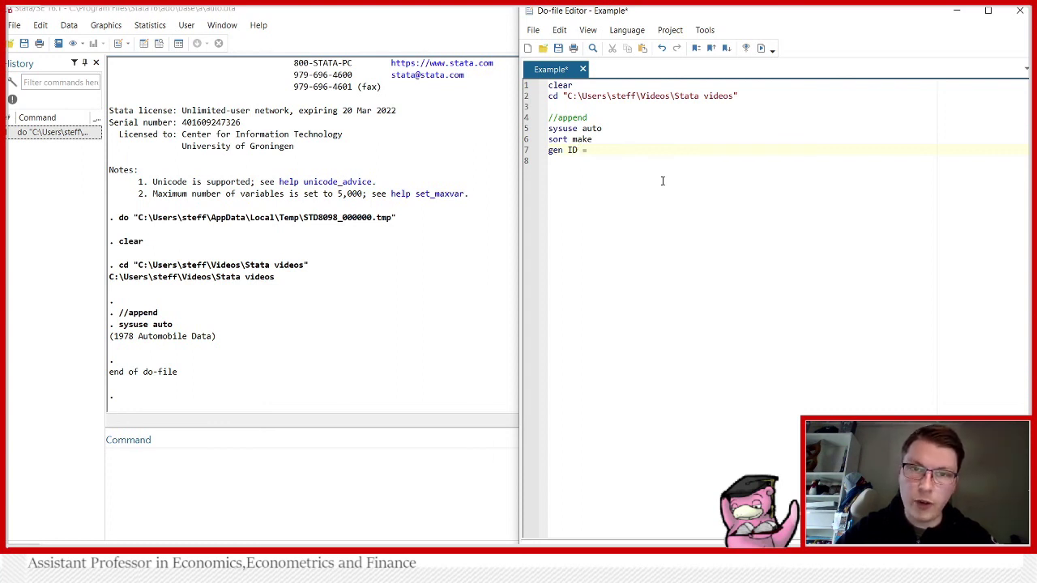
text(_n)
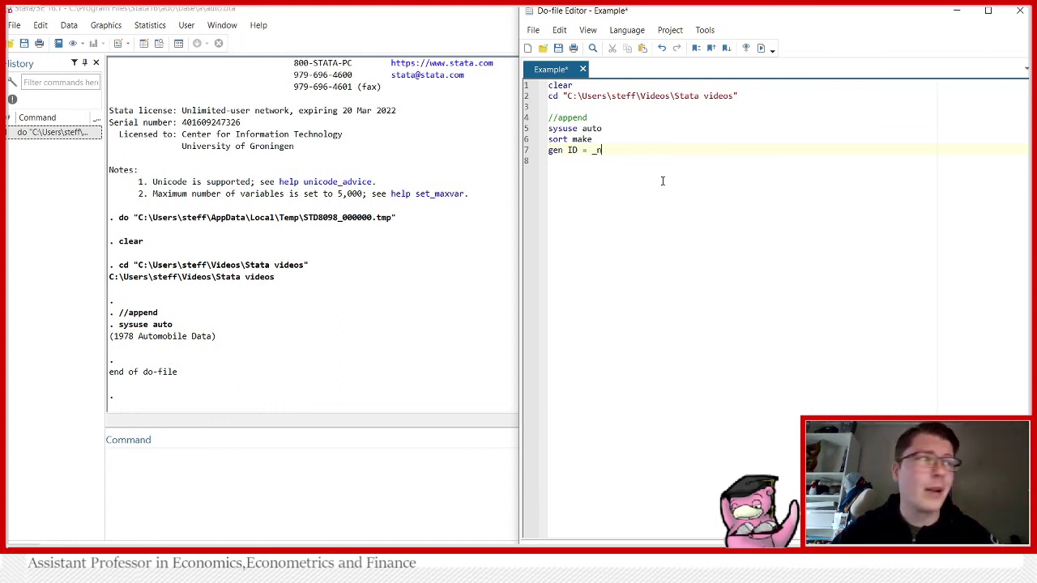
text(gen year = 1)
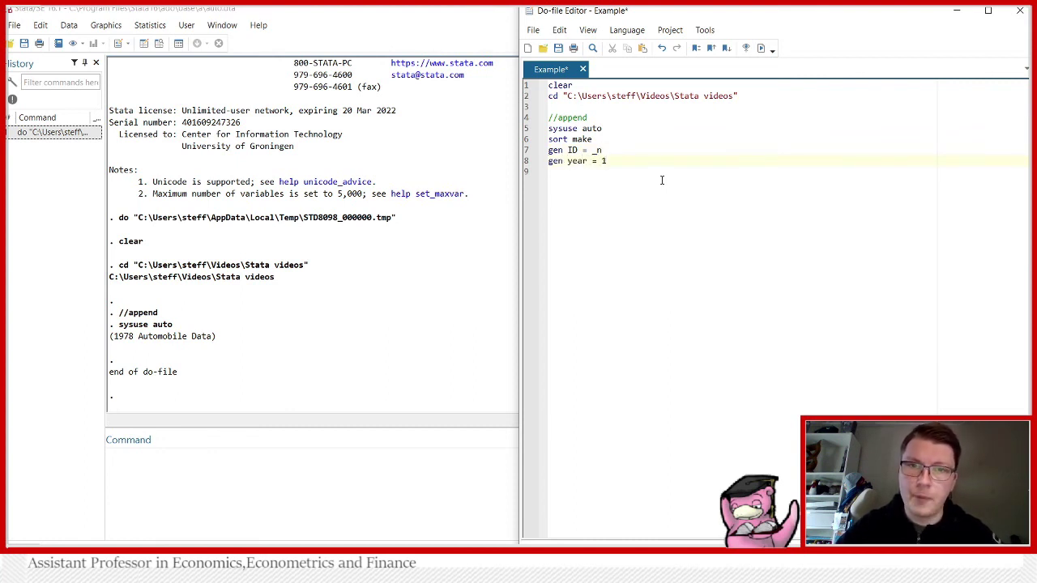
drag(607, 161, 541, 139)
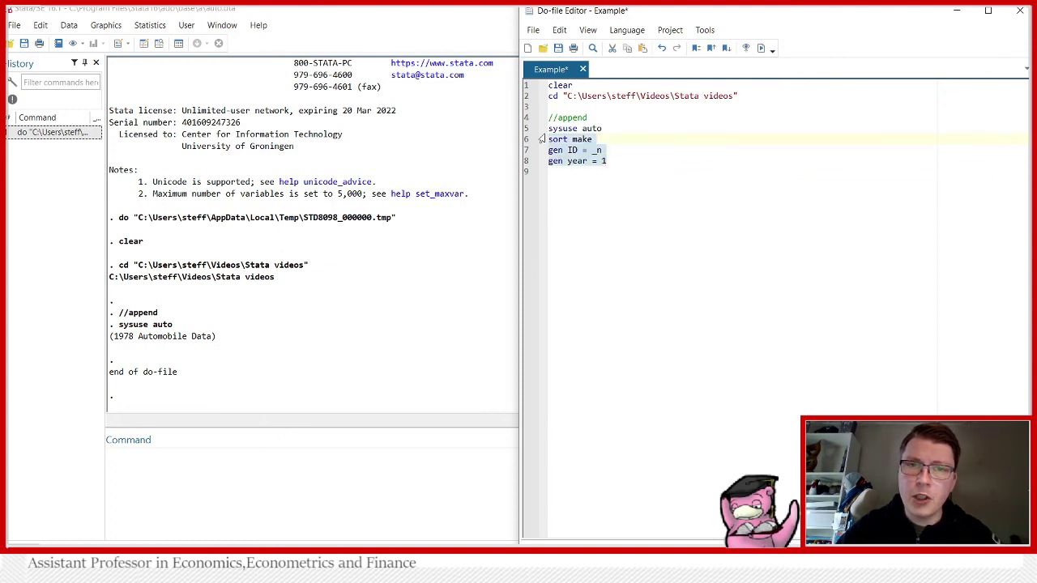
click(761, 48)
click(631, 161)
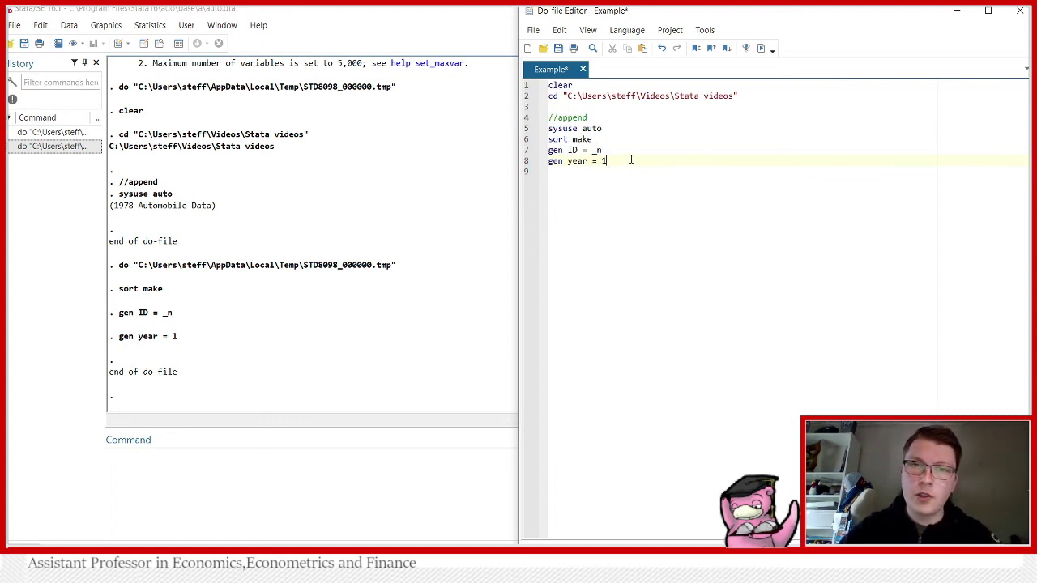
Write the first reorder line as order ID, first below gen year
key(Return)
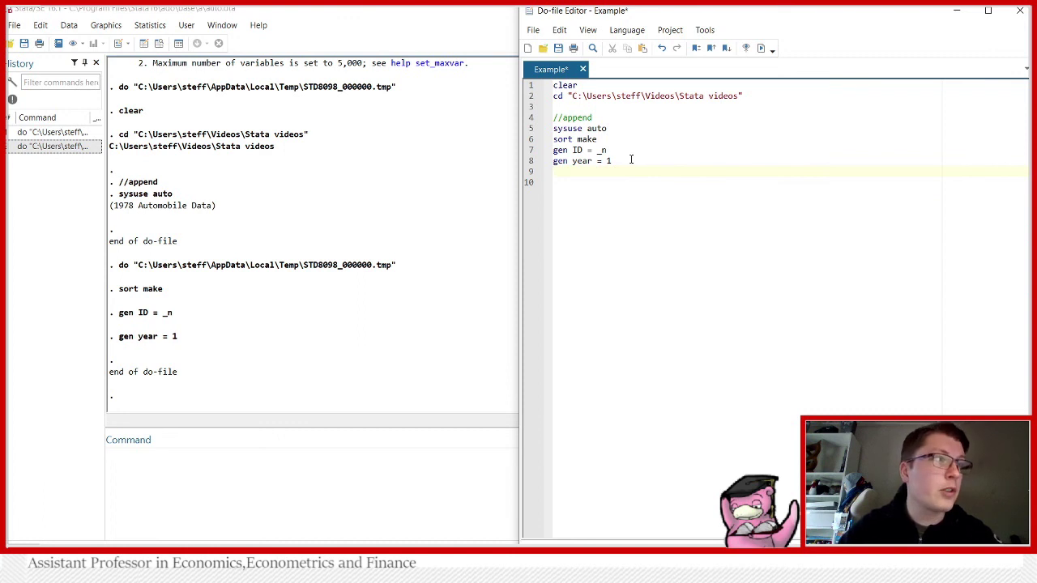
text(order year, fi)
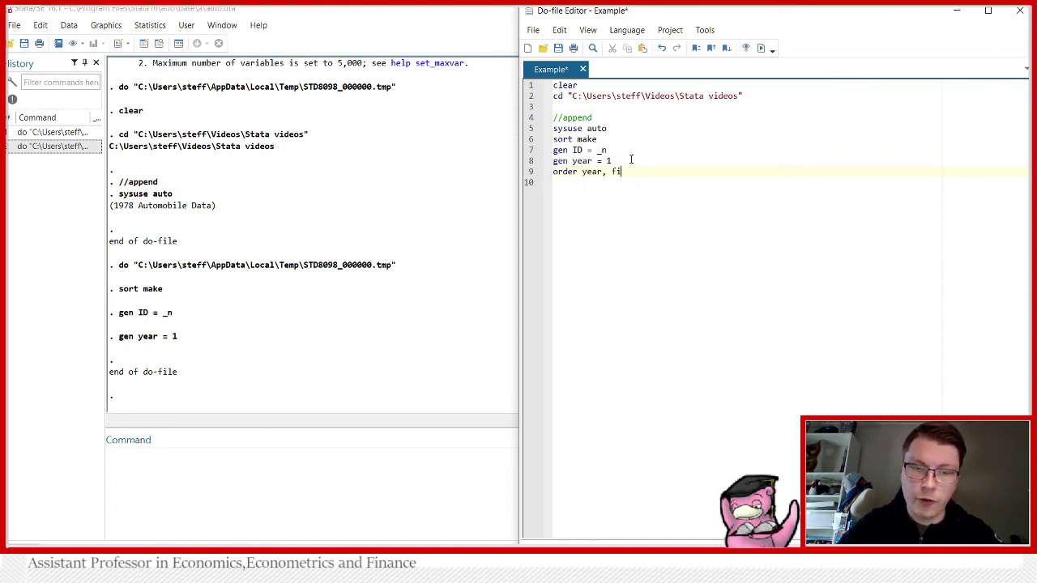
text(sst)
key(Return)
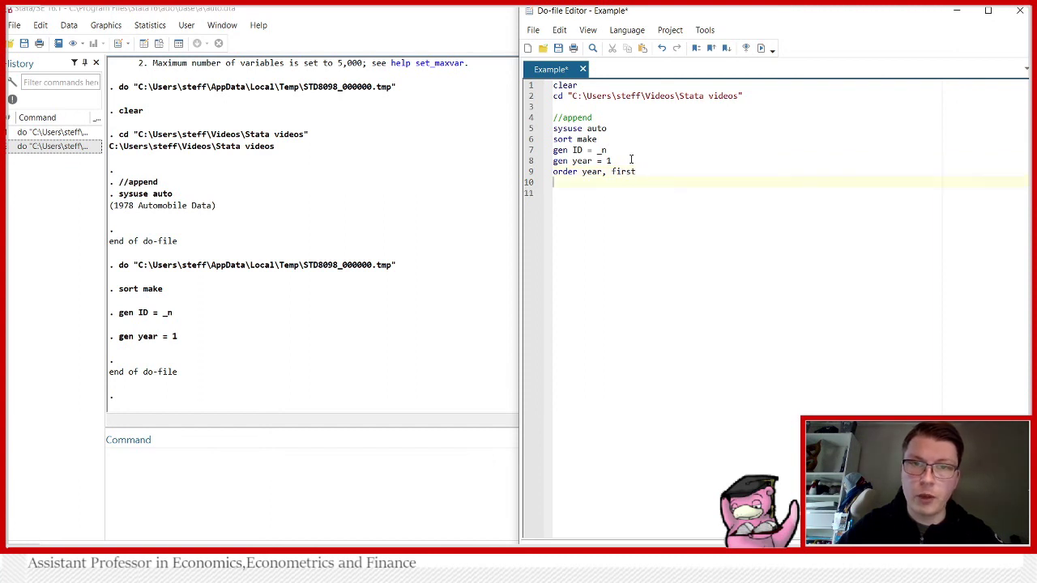
text(order I)
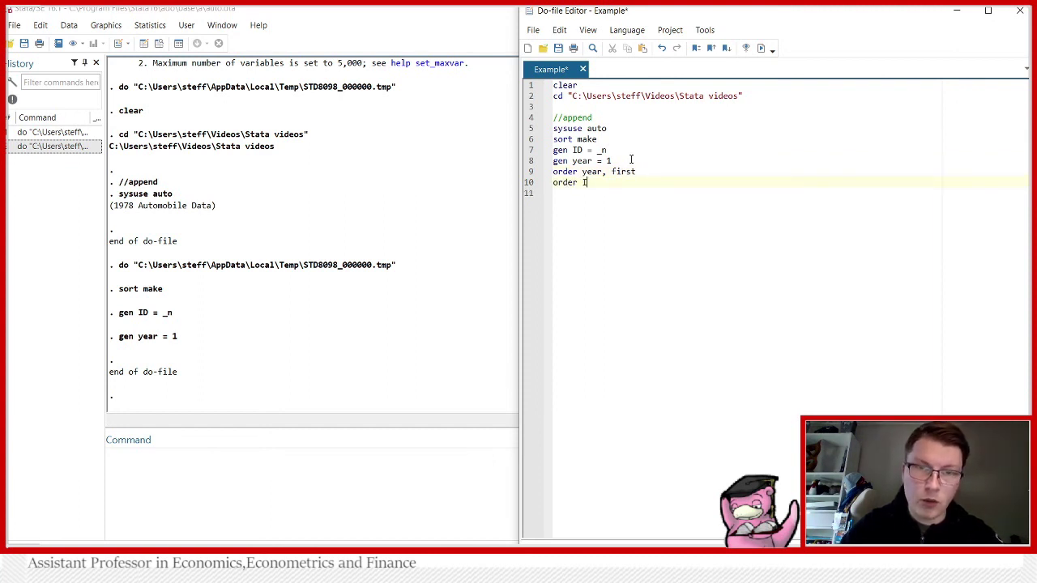
text(D, after)
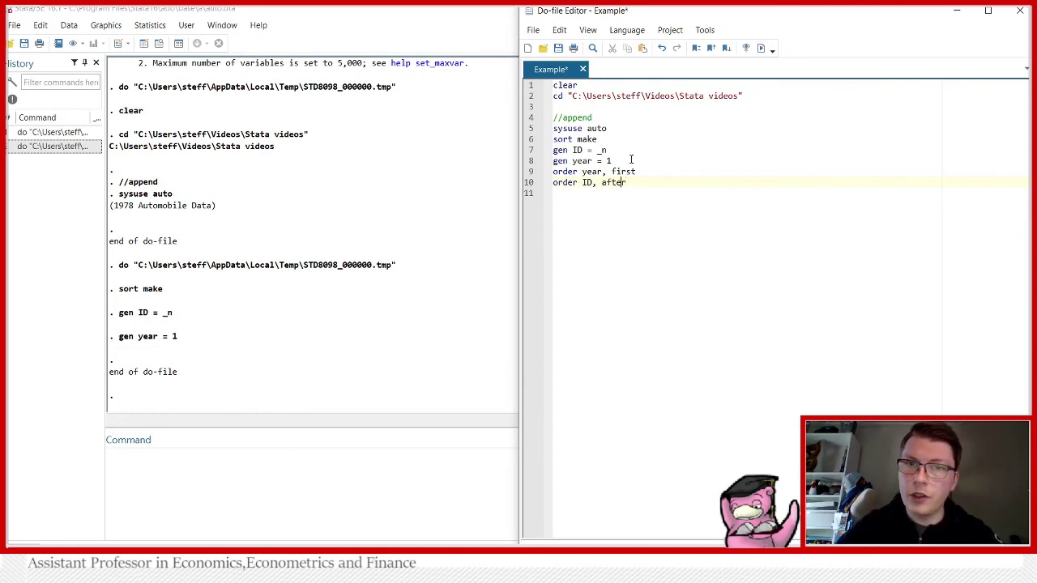
key(BackSpace)
key(BackSpace)
key(BackSpace)
key(BackSpace)
text(ID)
Make the next line order year, after(ID), run the do-file, and browse the data
key(Down)
key(BackSpace)
key(BackSpace)
text(year)
key(Right)
key(Right)
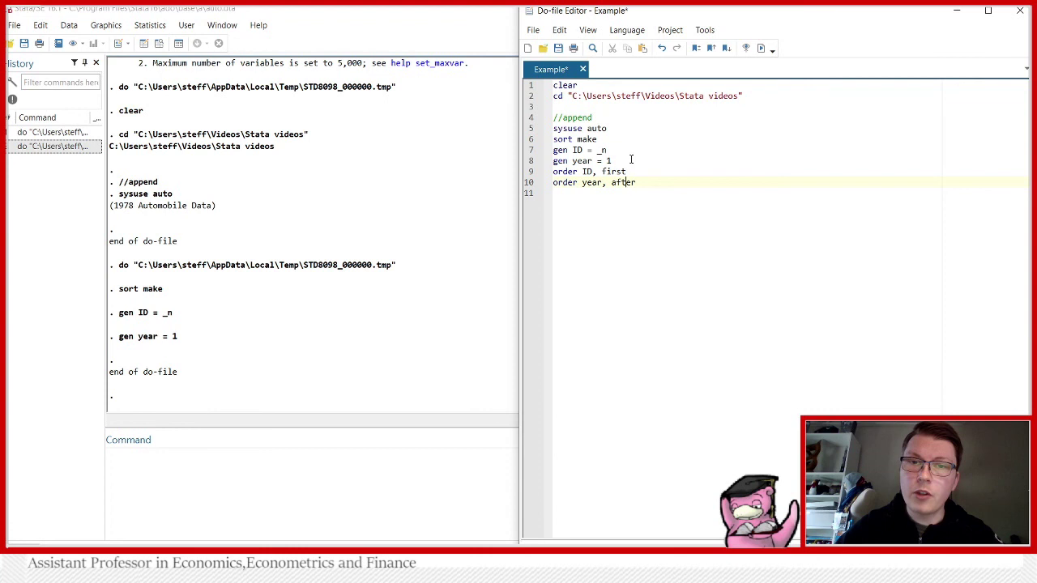
text((ID))
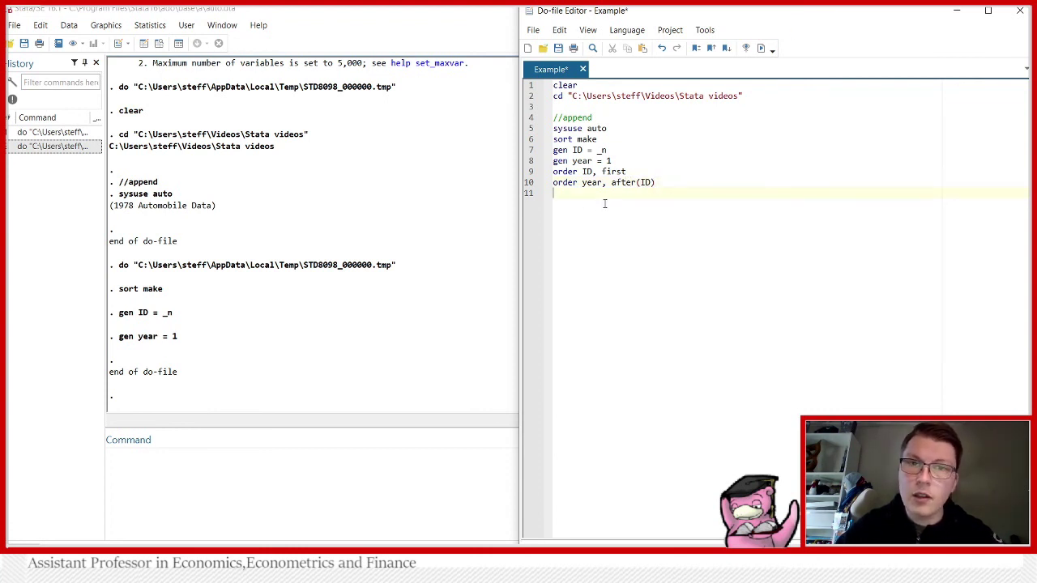
click(761, 47)
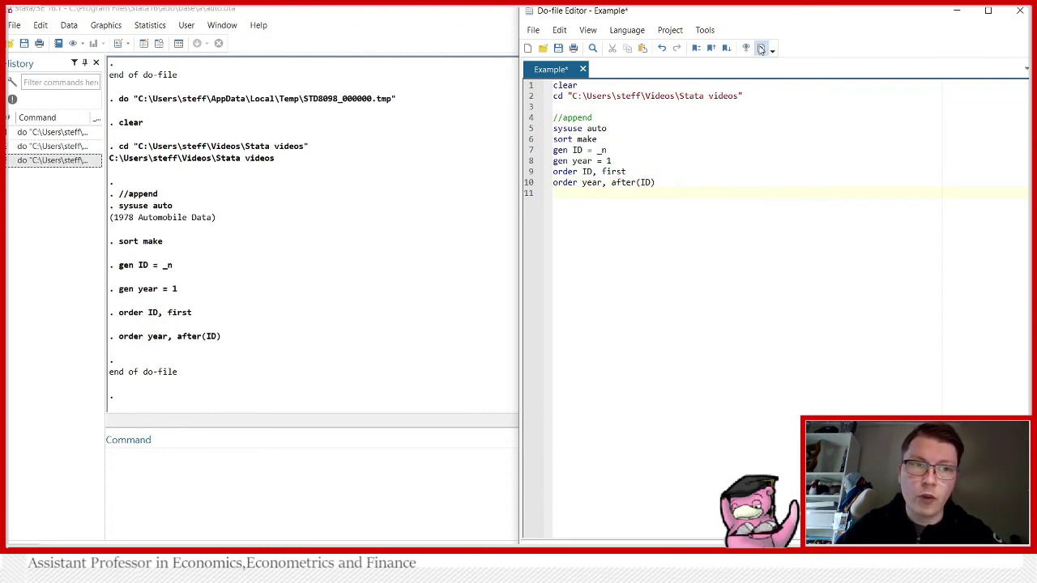
click(160, 45)
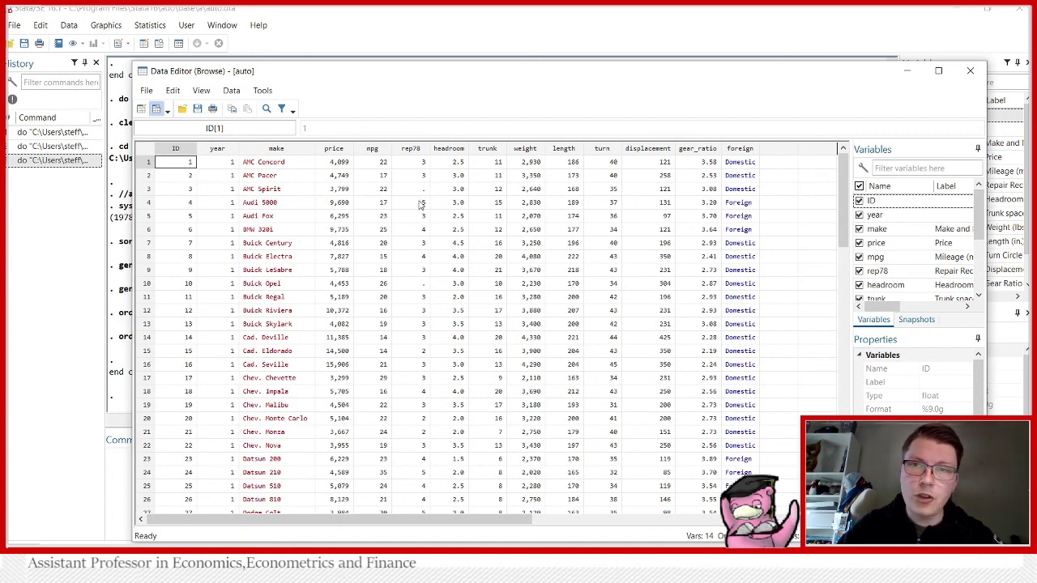
Check the ID and year columns down to row 75 in the Data Editor, then close it
click(790, 165)
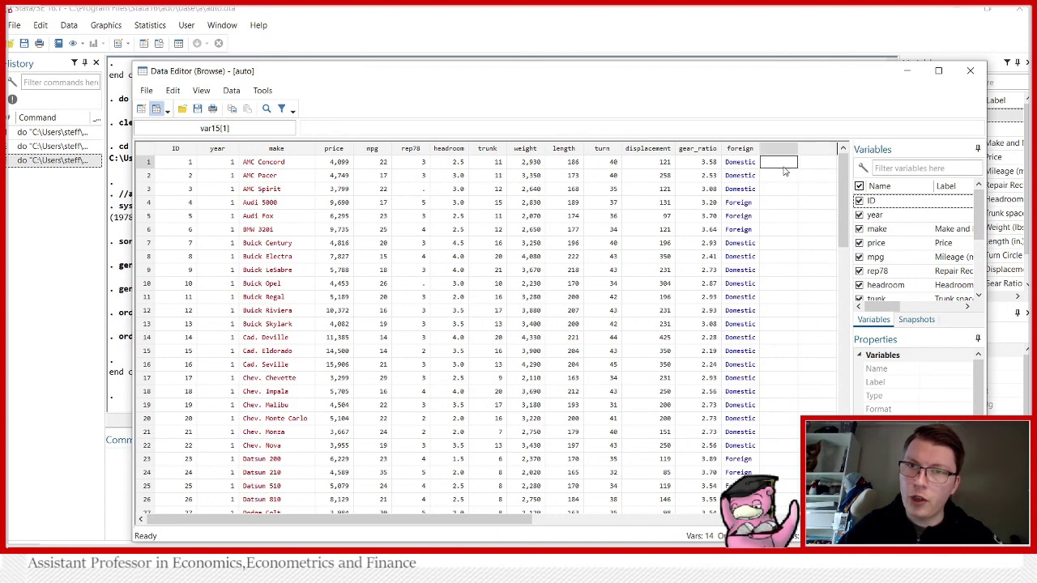
scroll(224, 342, down, 18)
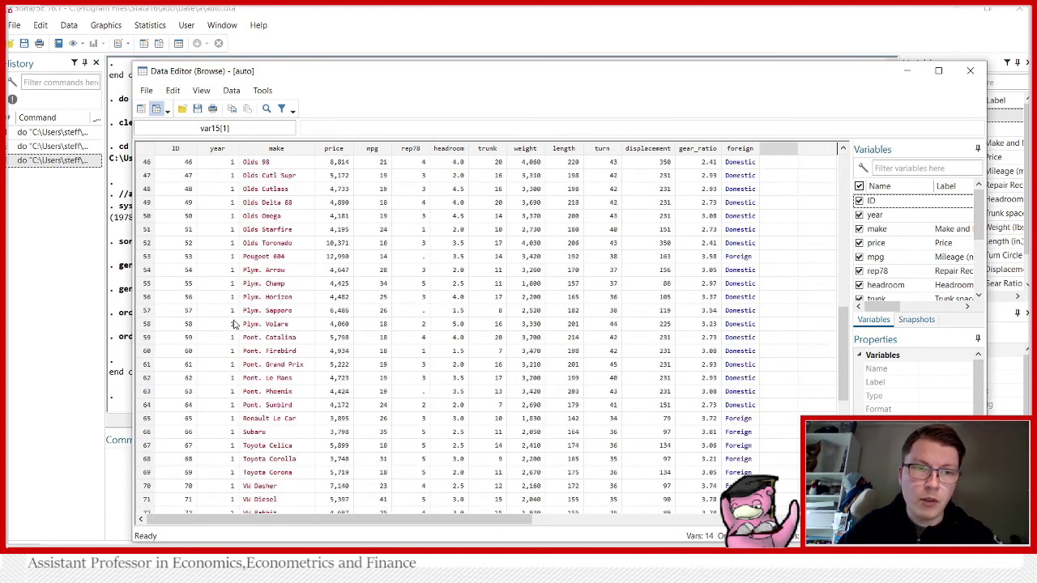
click(187, 430)
click(185, 445)
click(185, 459)
click(184, 435)
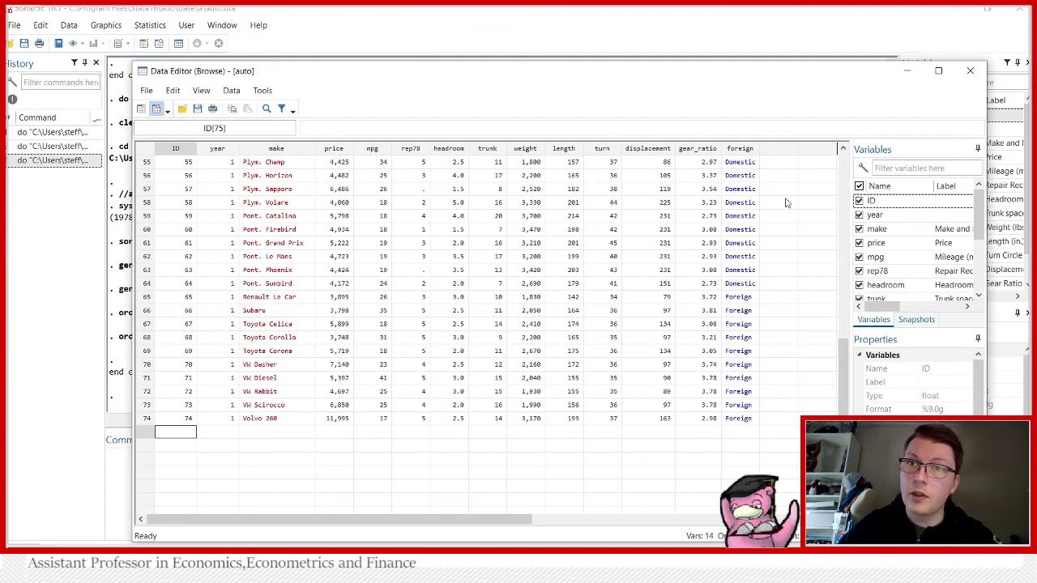
click(970, 71)
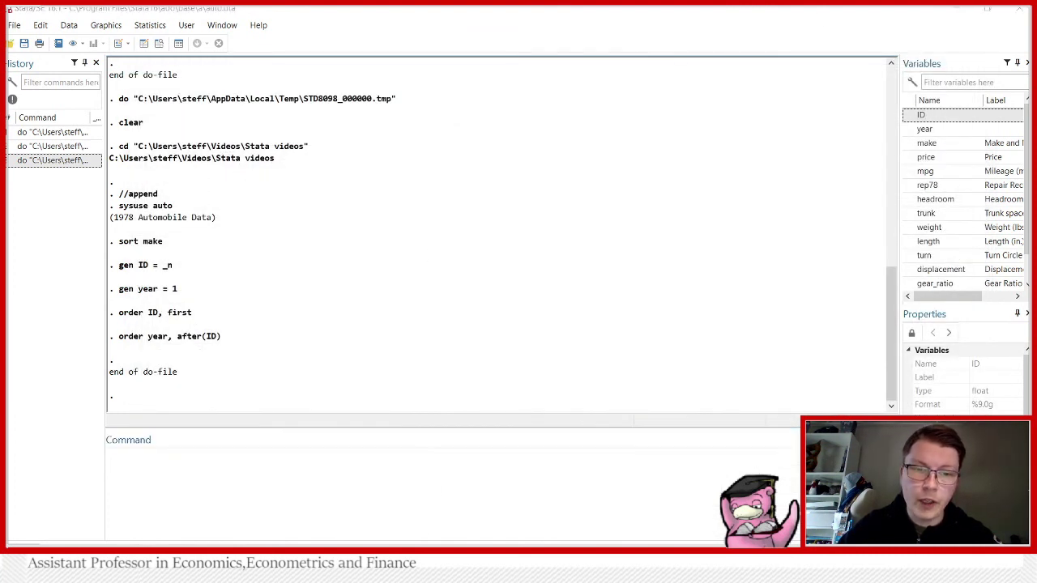
Add save auto1_ready, replace to the do-file and run it to save auto1_ready.dta
click(469, 537)
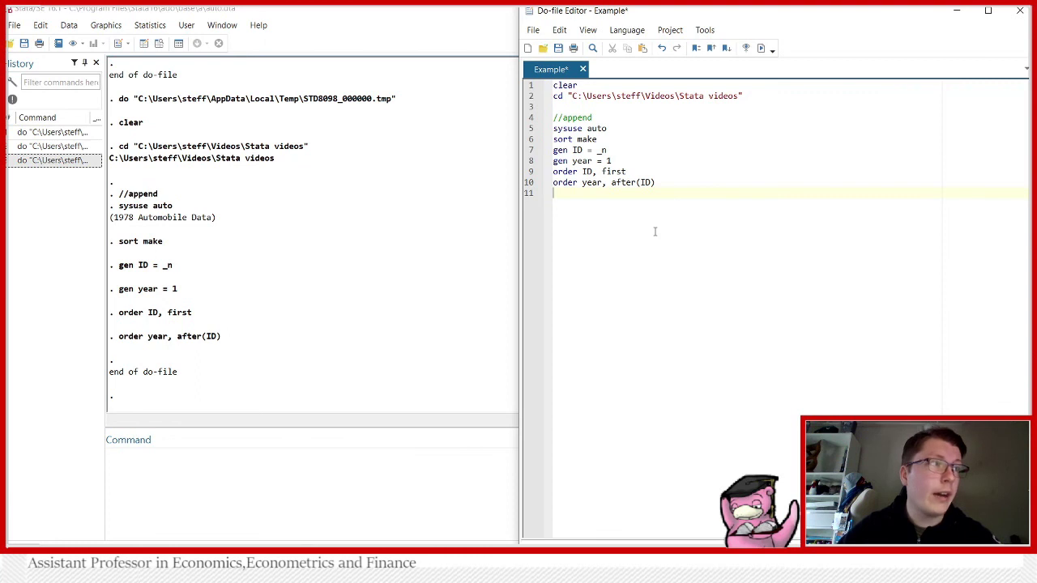
text(save )
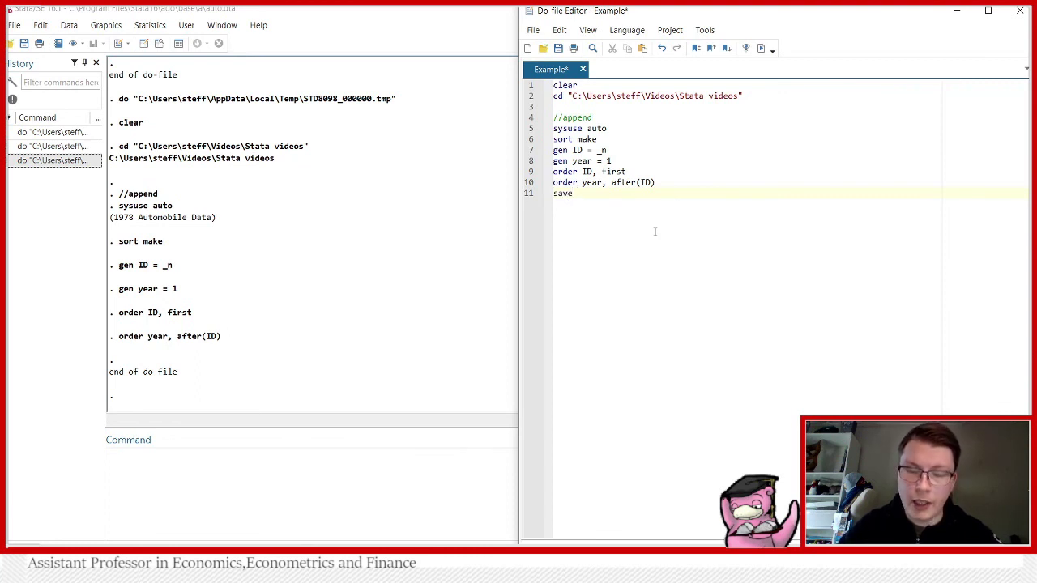
text(auto)
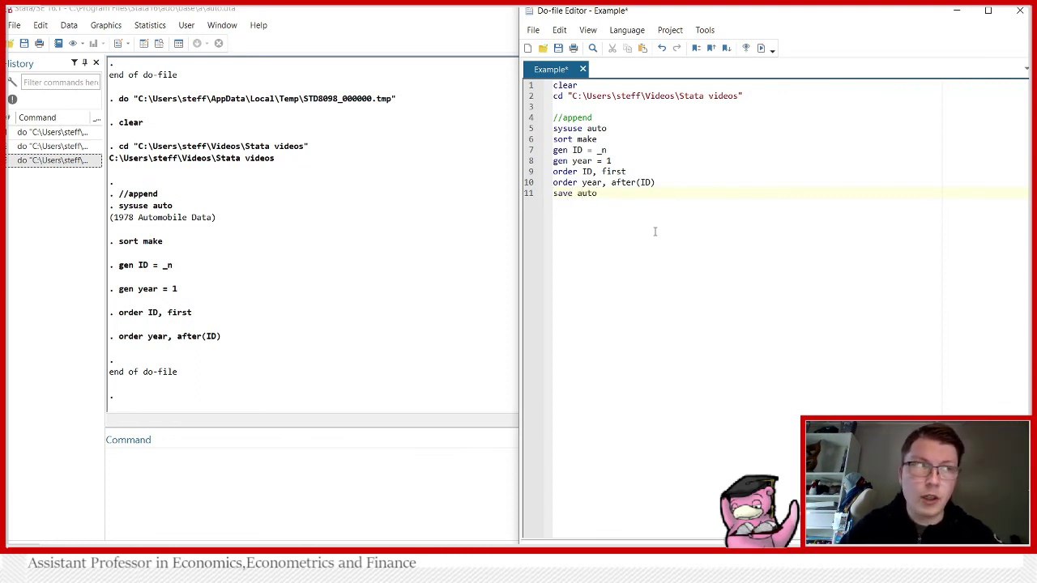
text(1_re)
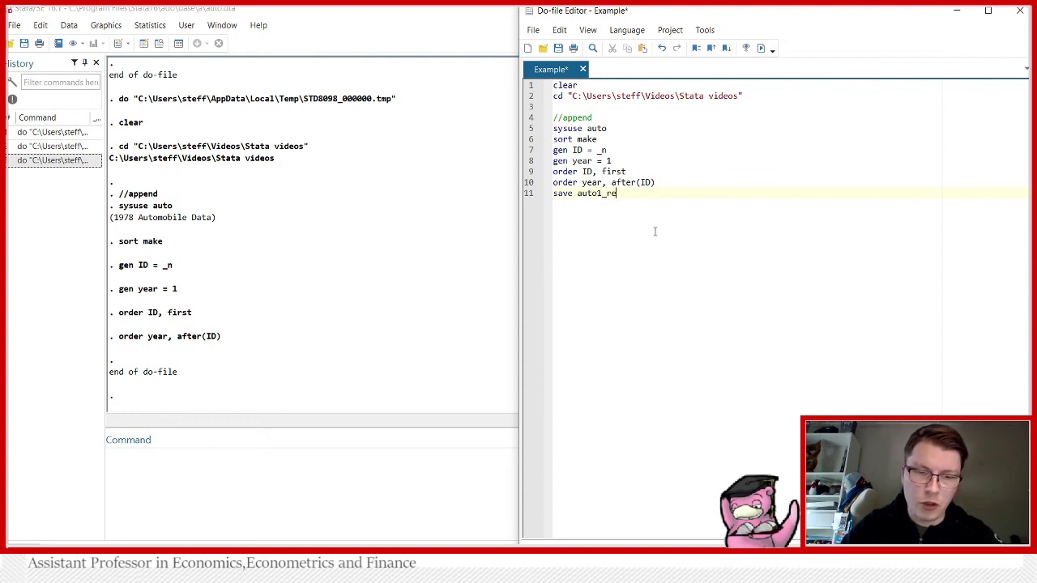
text(ady, replace)
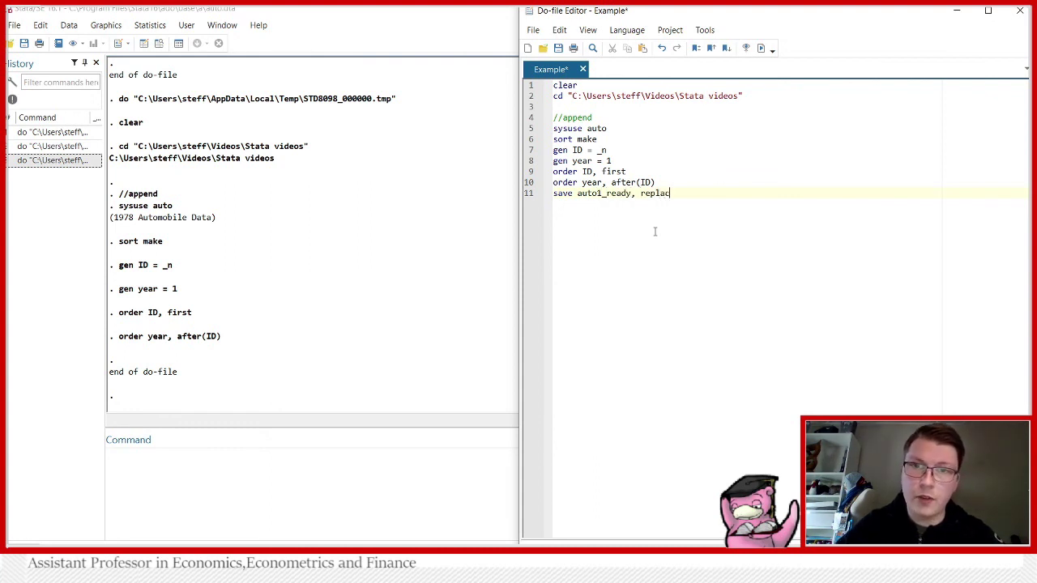
click(761, 48)
click(691, 195)
key(Return)
key(Return)
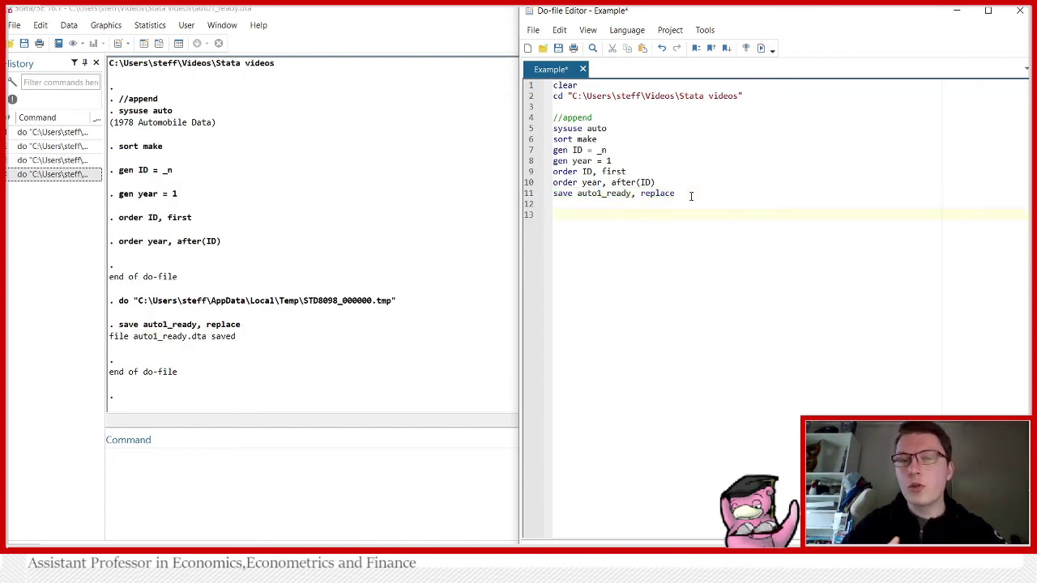
Write the auto2 lines: sysuse auto2, clear; sort make; gen ID = _n; gen year = 2
text(sysuse )
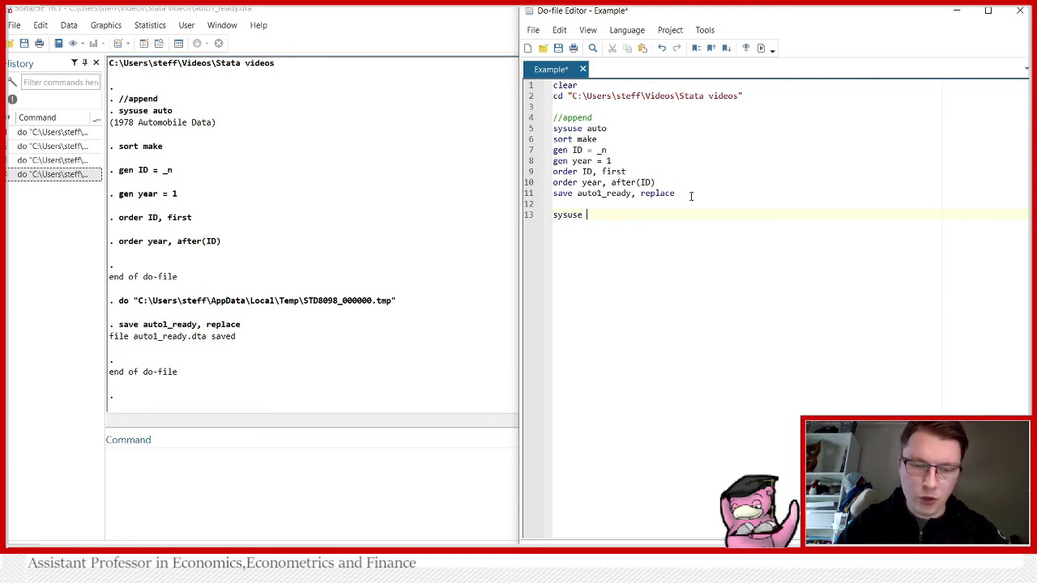
text(auto2, clear)
key(Return)
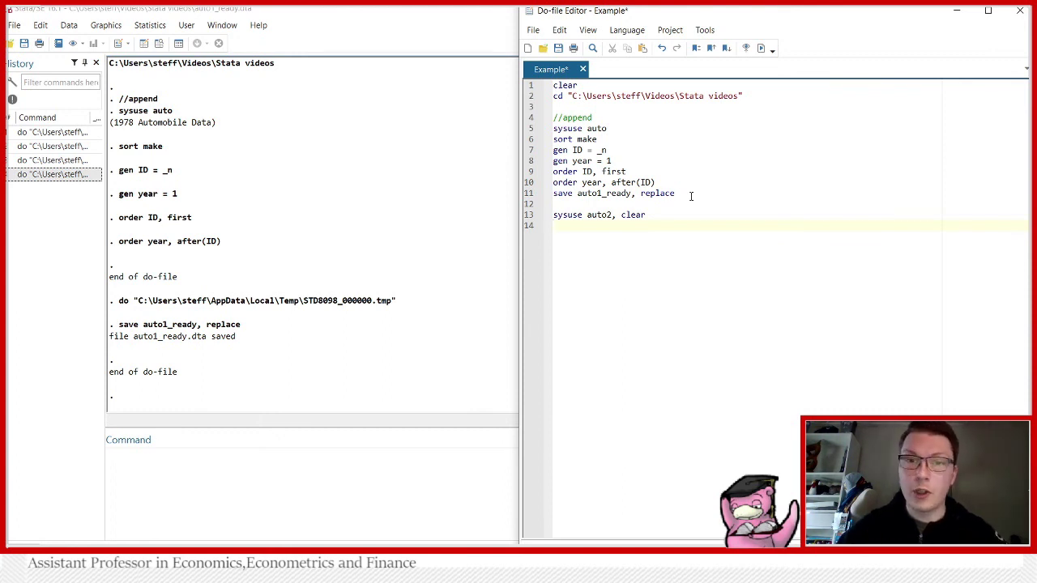
text(sort )
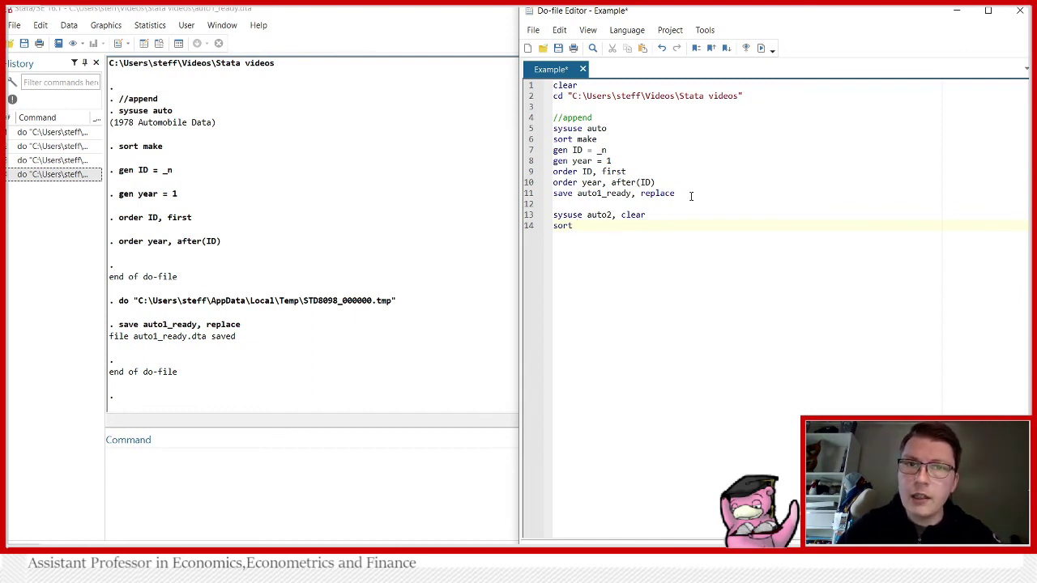
text(make)
key(Return)
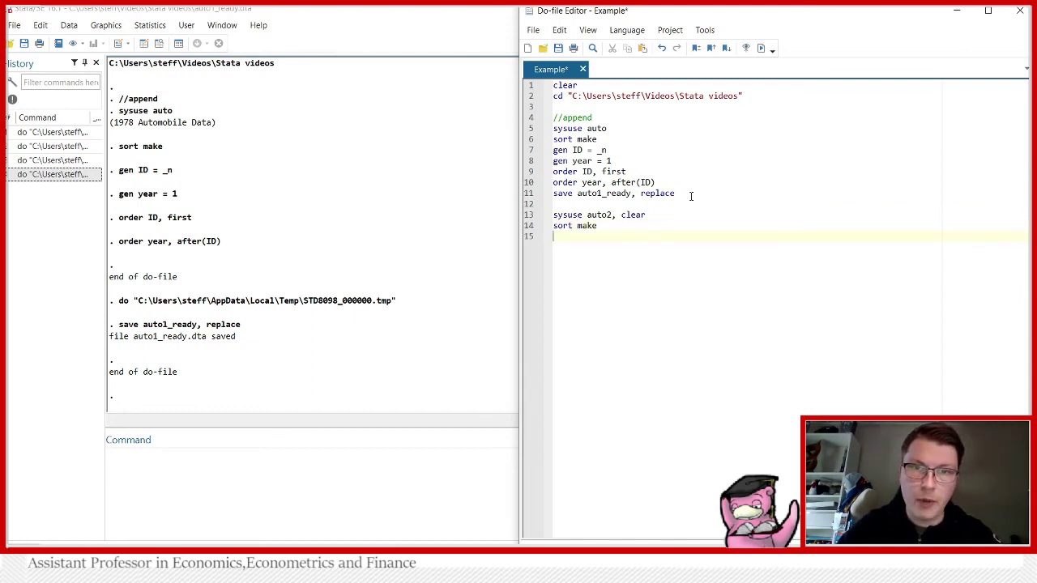
text(gen )
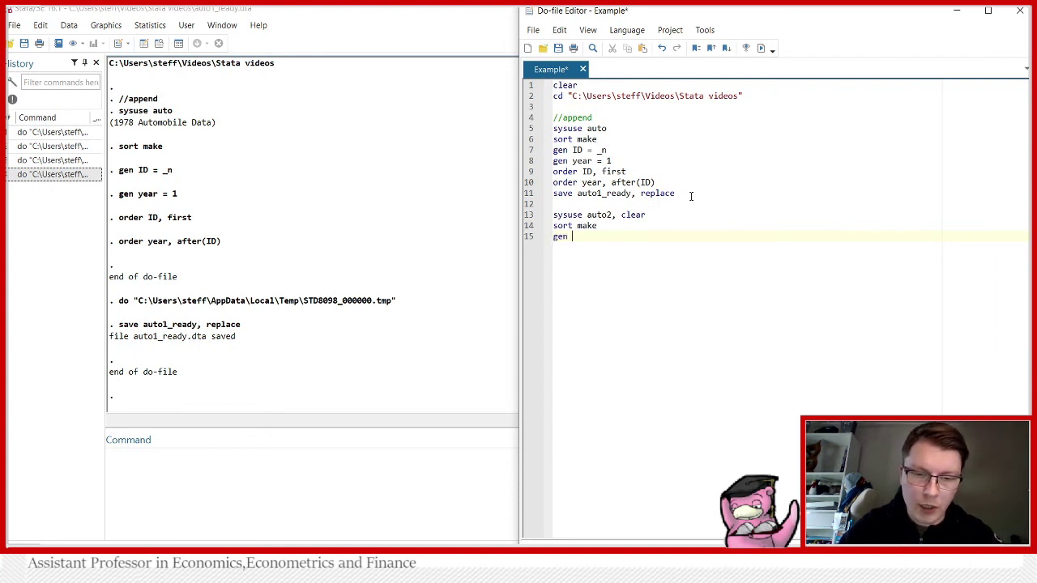
text(ID = _n)
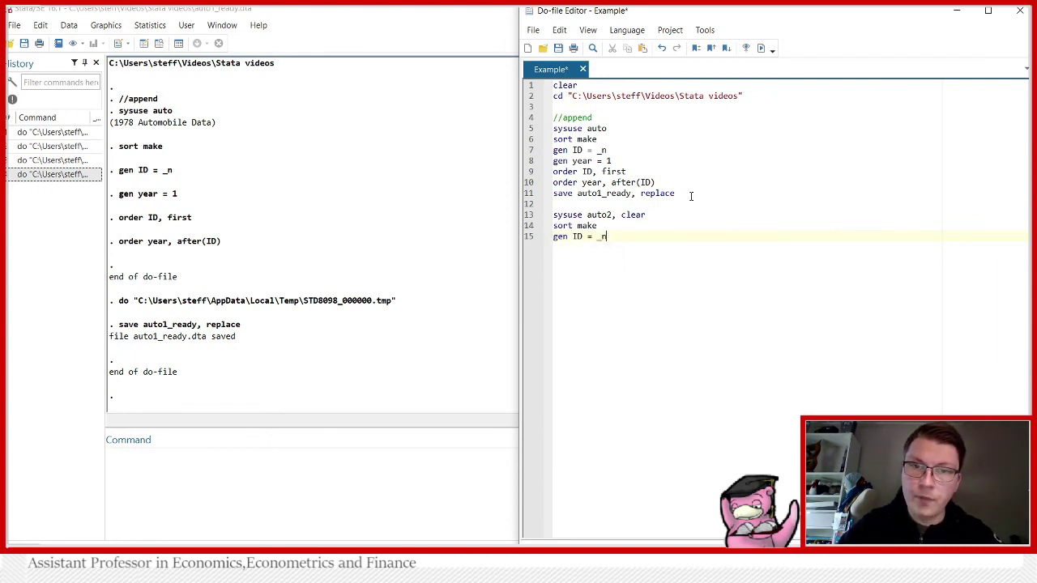
key(Return)
text(gen year = 2)
key(Return)
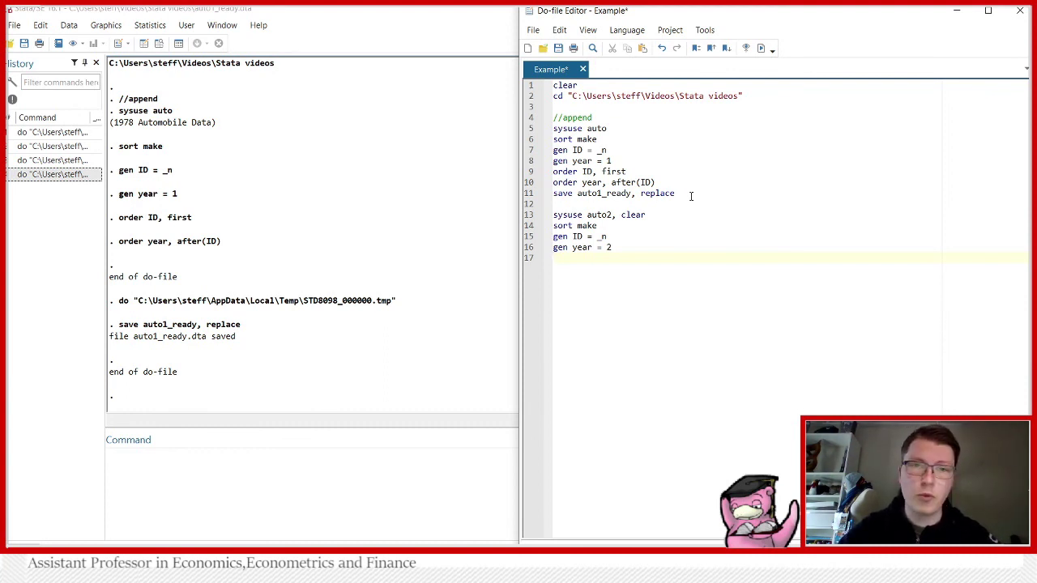
Reuse the two order lines, add save auto2_ready, replace, and run lines 13–19
drag(667, 185, 553, 172)
key(ctrl+c)
click(588, 274)
key(ctrl+v)
key(Return)
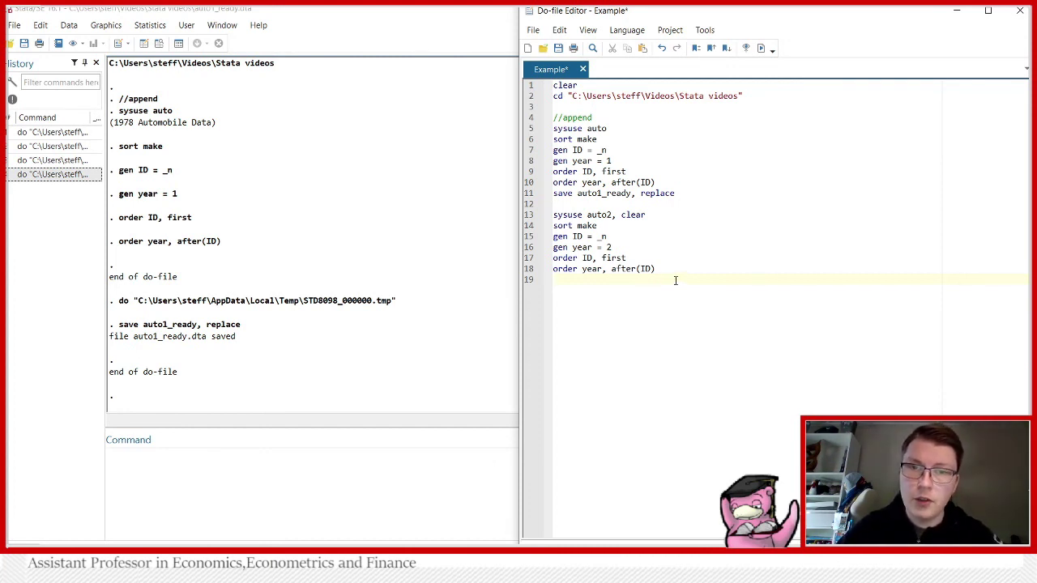
text(save a)
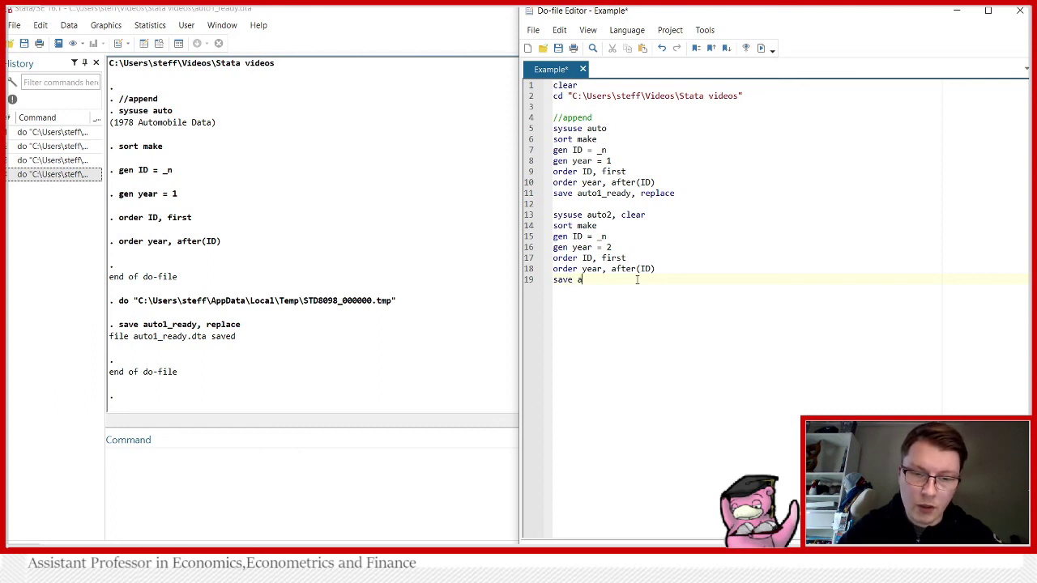
text(uto2_rea)
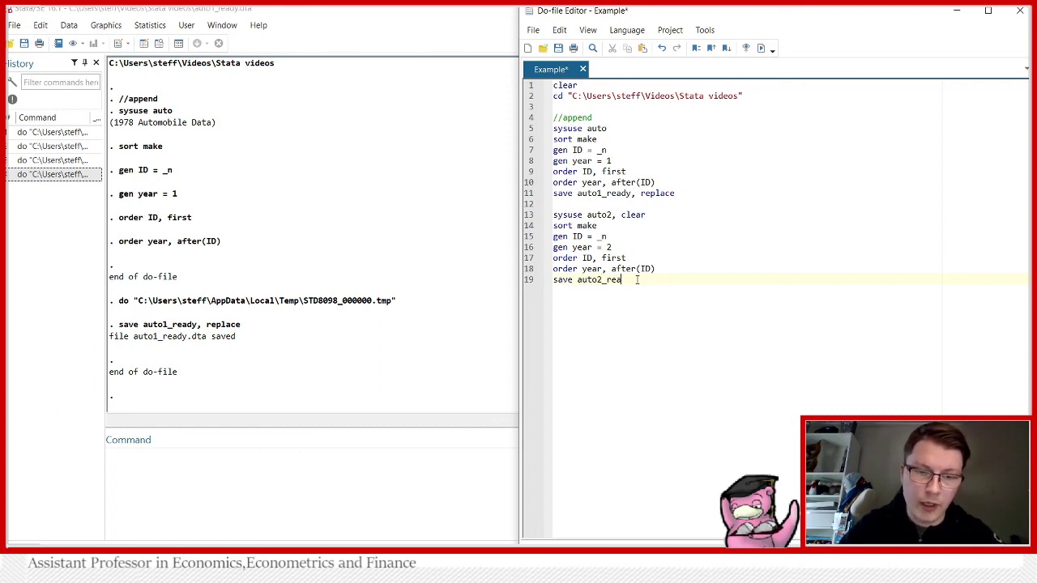
text(dy, r)
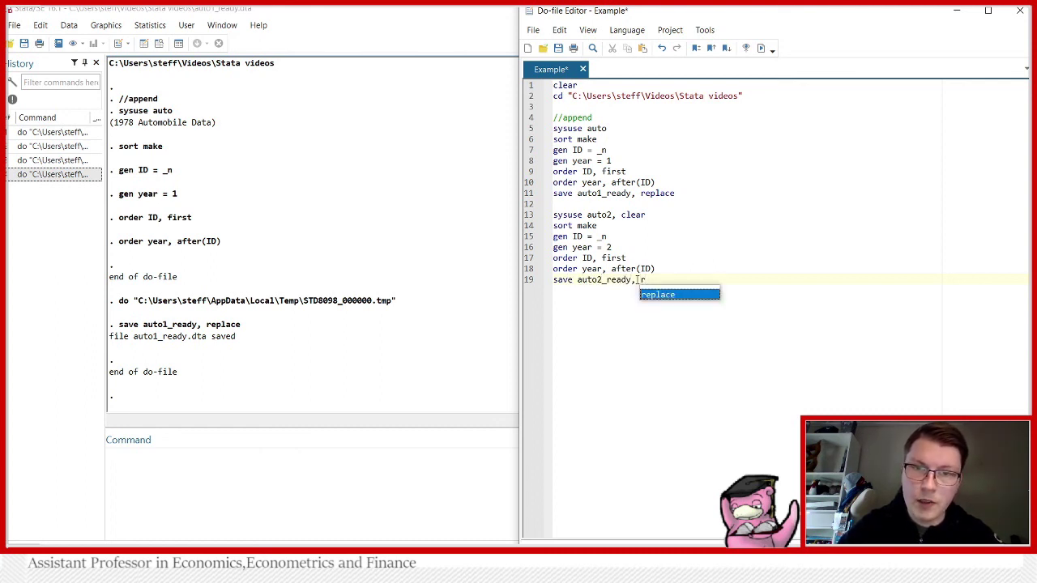
key(Return)
drag(682, 279, 552, 214)
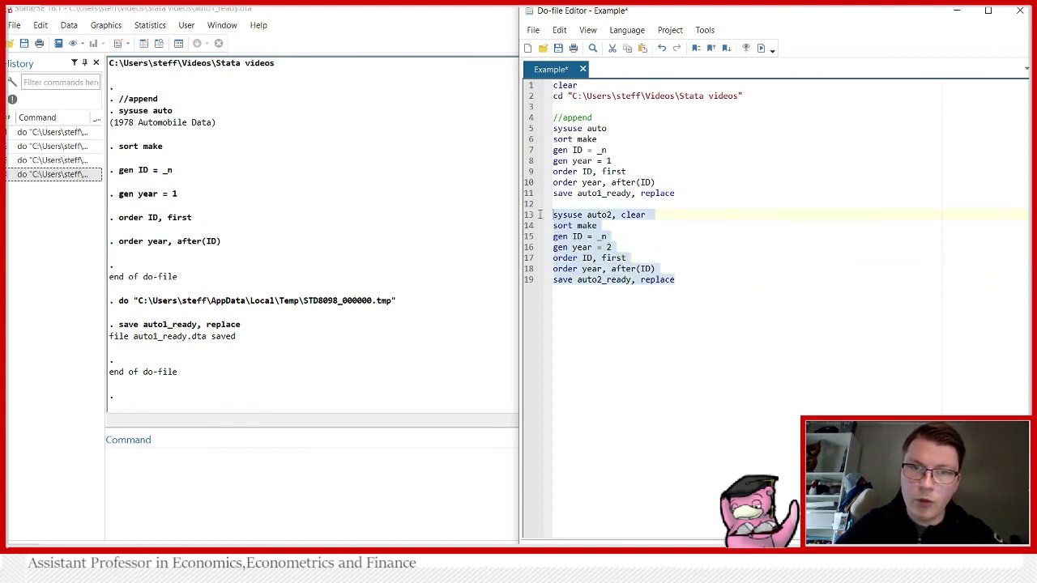
click(762, 48)
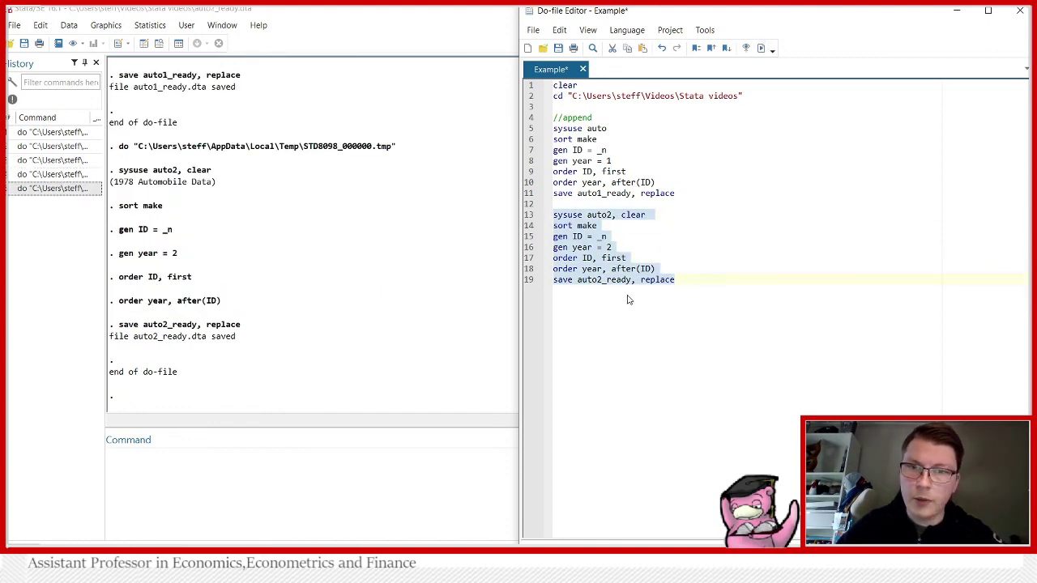
click(671, 305)
key(Return)
key(Return)
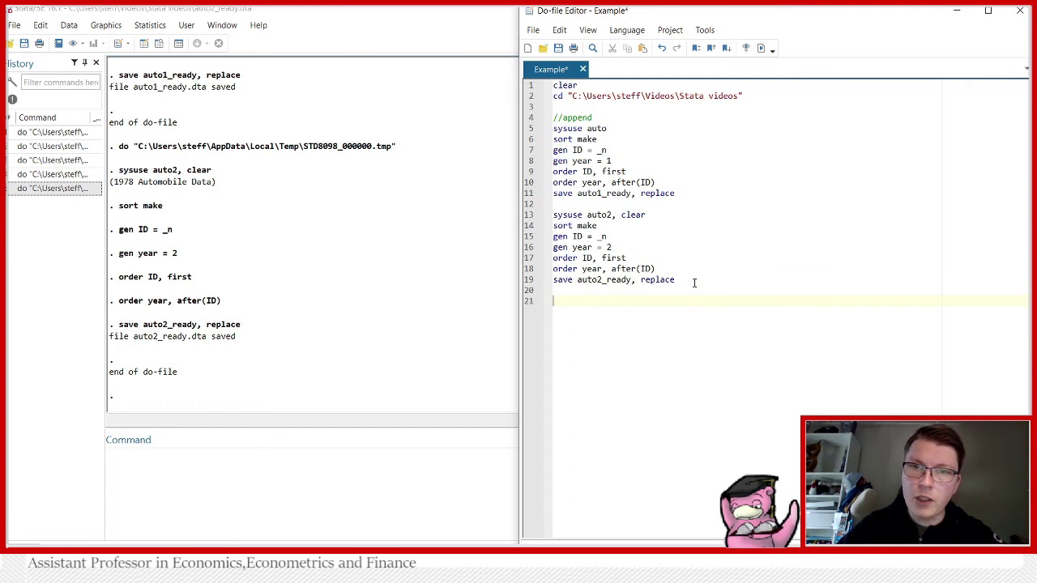
Add and run sysuse auto1_ready, clear on line 21
double_click(600, 193)
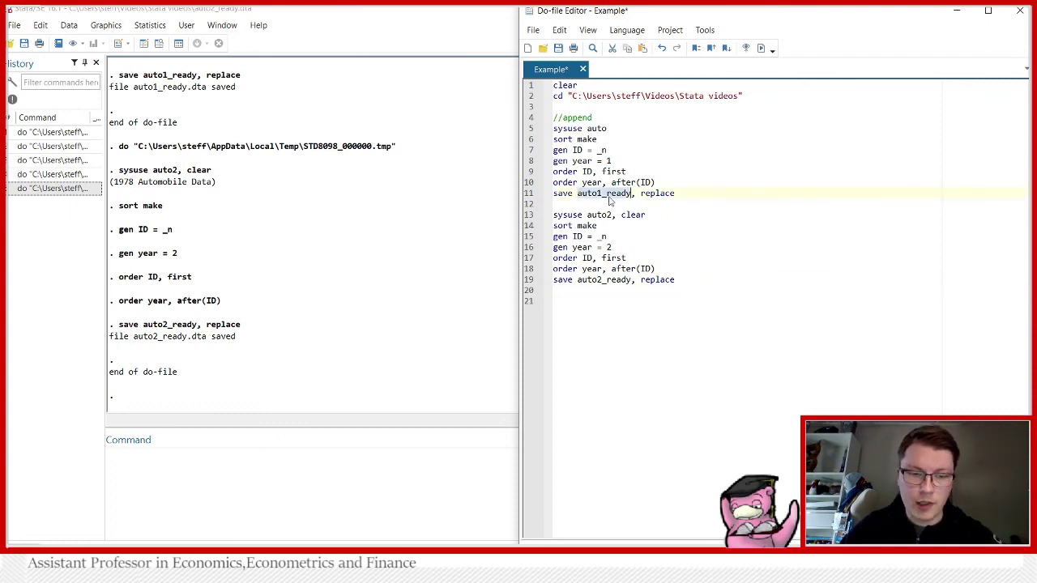
click(574, 303)
text(sy)
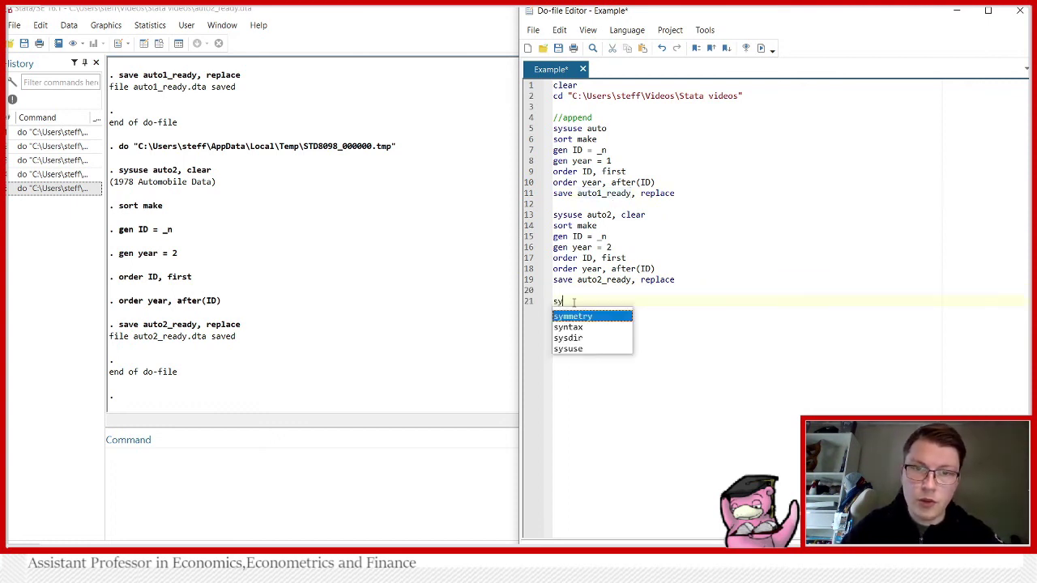
text(suse)
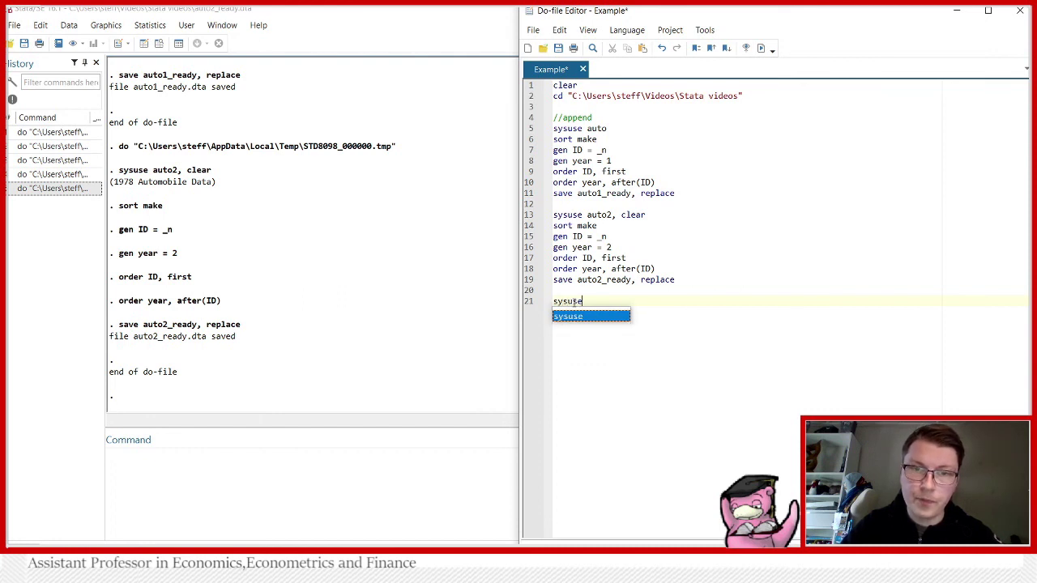
key(ctrl+v)
text(, clear)
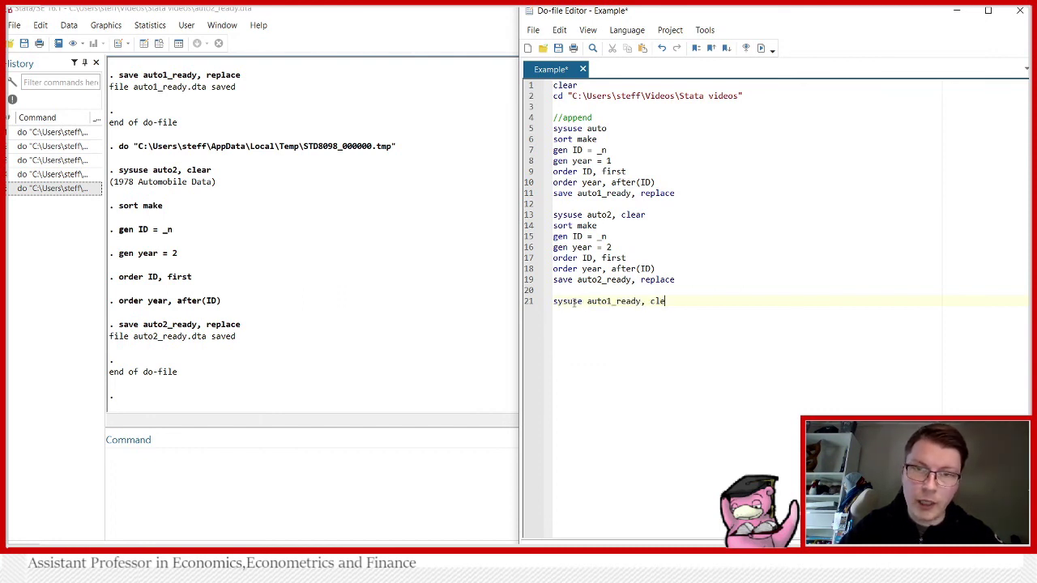
click(528, 302)
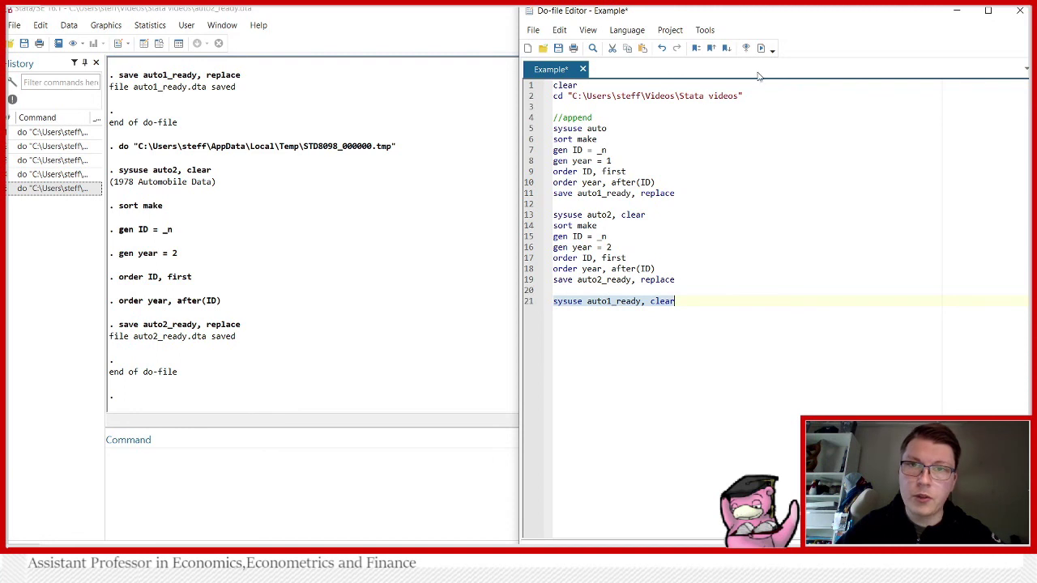
click(760, 48)
click(685, 302)
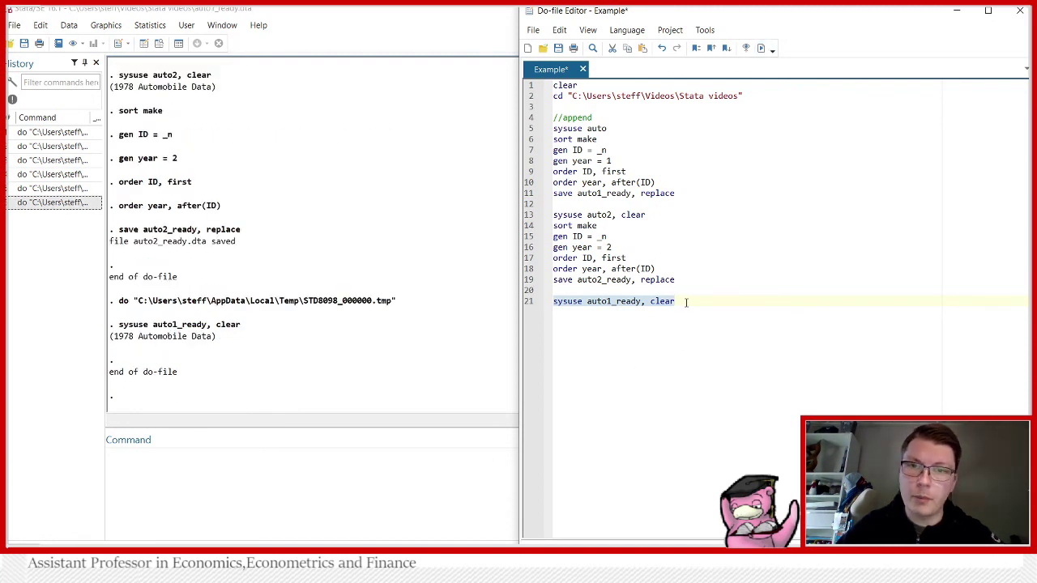
key(Return)
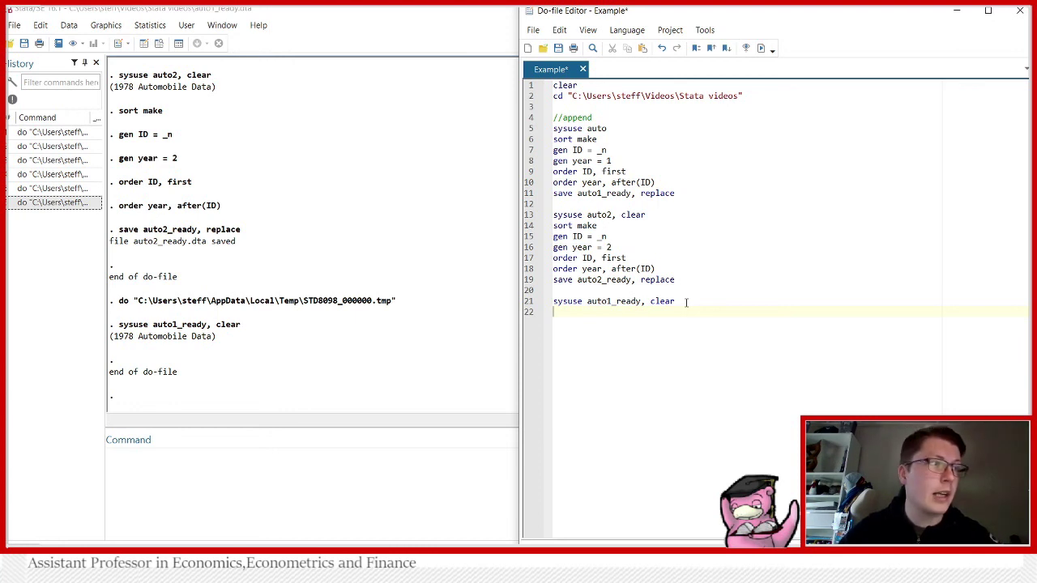
Add apped using auto2_ready, sort ID year and save auto_new, replace, then run lines 21–24
text(apped using)
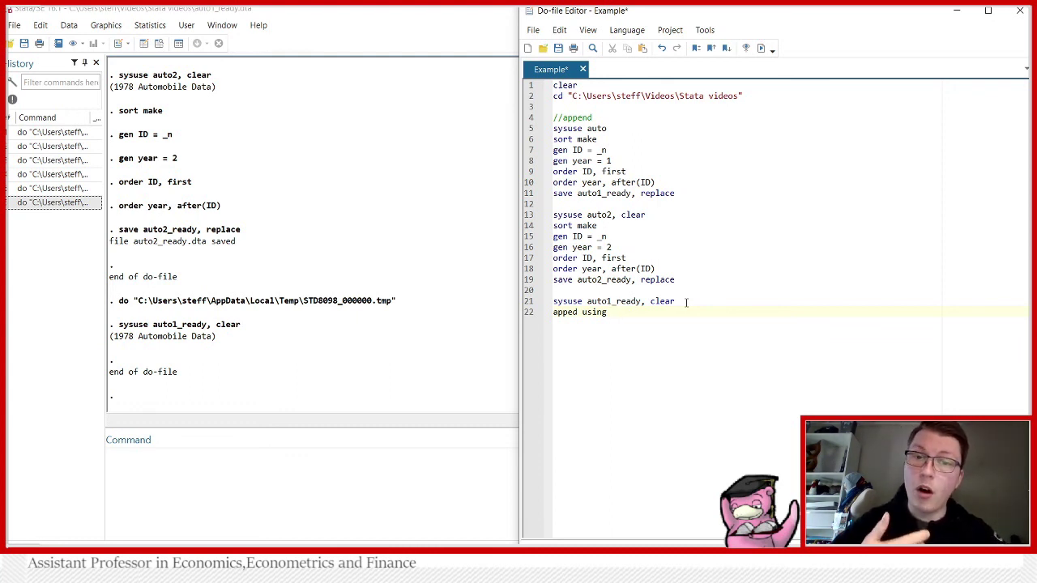
double_click(598, 280)
key(ctrl+c)
click(628, 313)
key(ctrl+v)
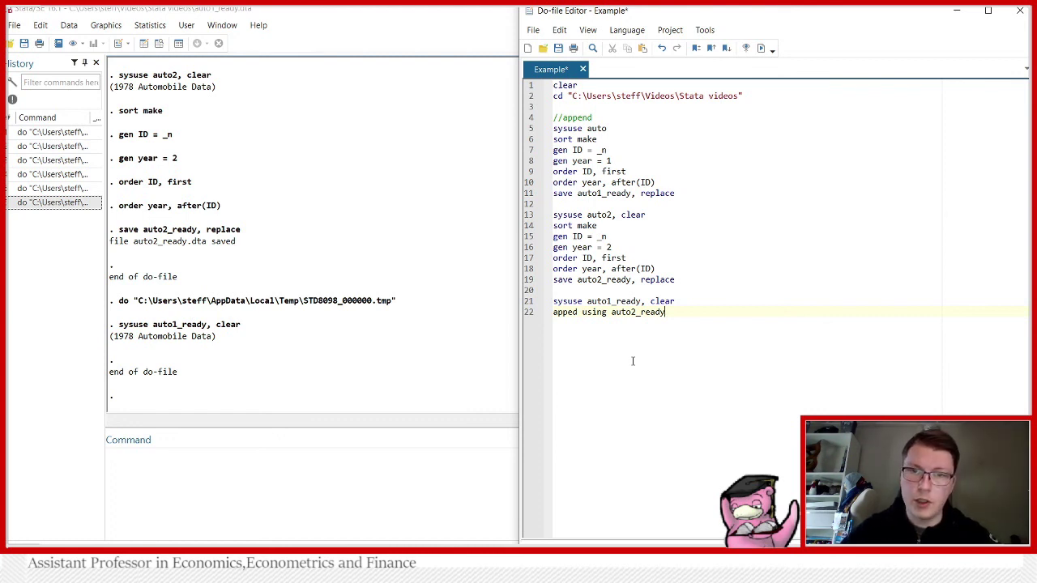
key(Return)
text(sort)
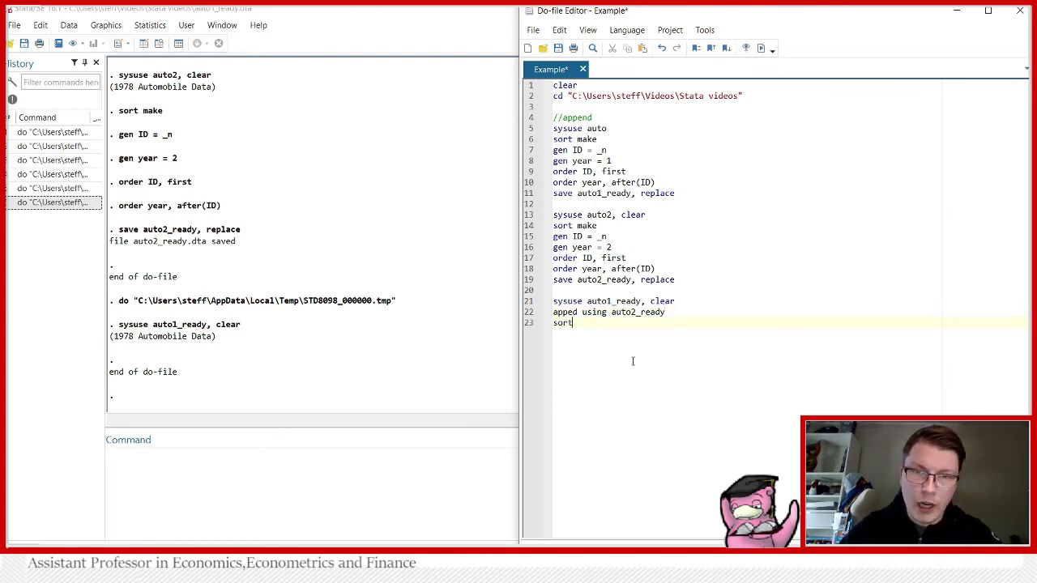
text( ID year)
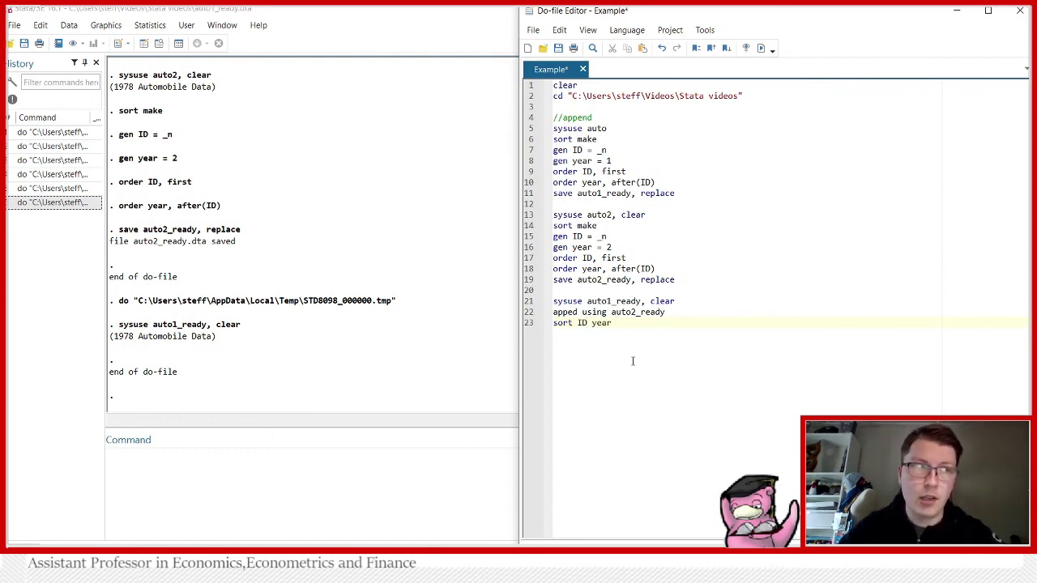
key(Return)
text(save)
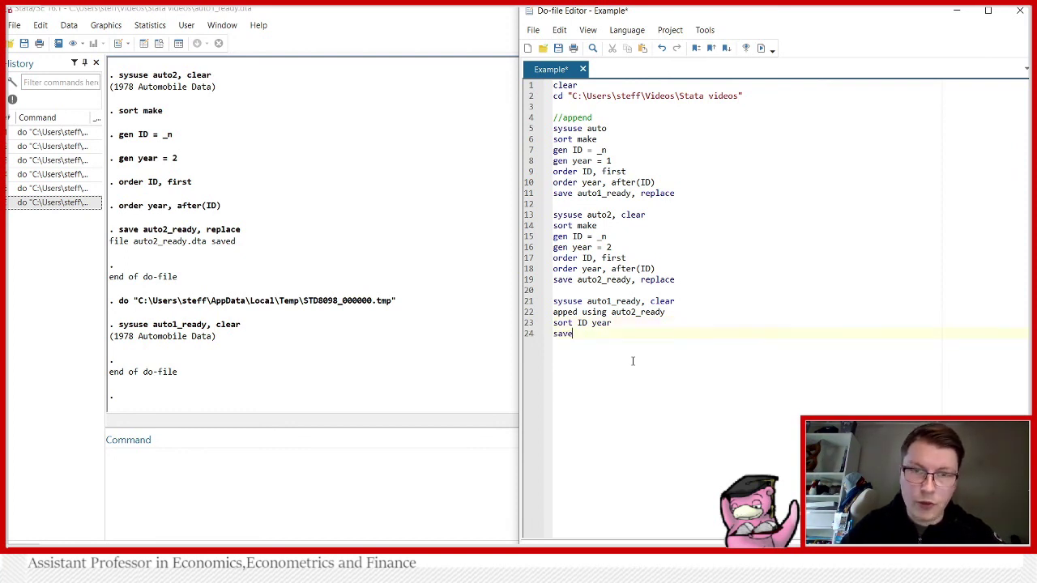
text( auto)
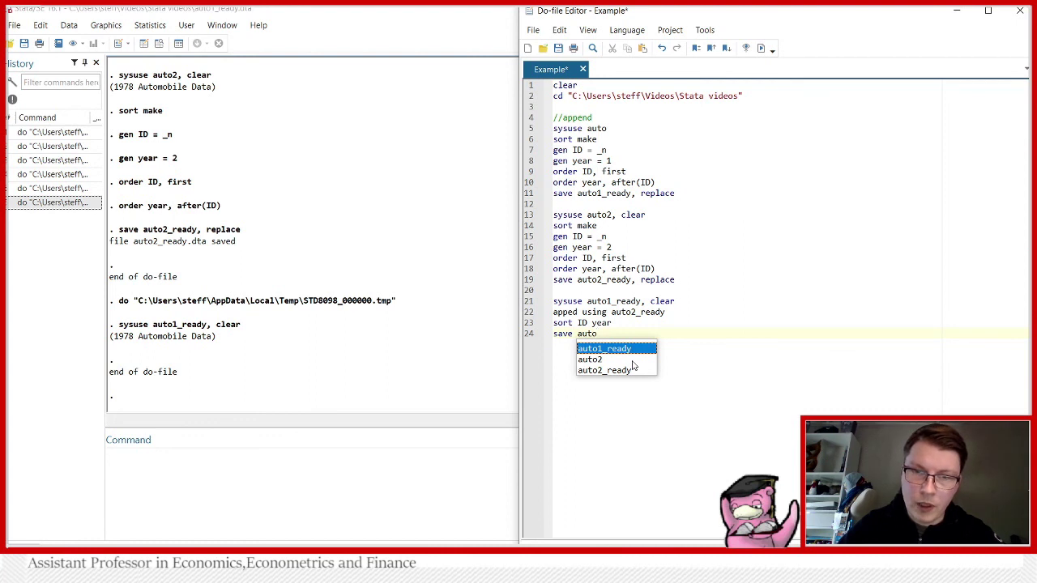
text(_new)
key(BackSpace)
text(, replace)
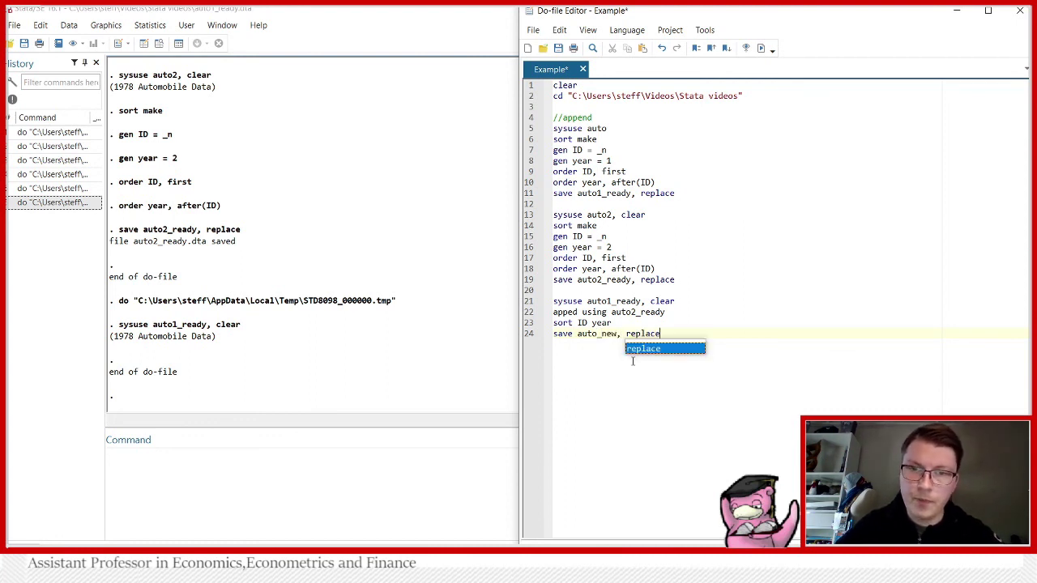
drag(661, 334, 535, 303)
click(762, 49)
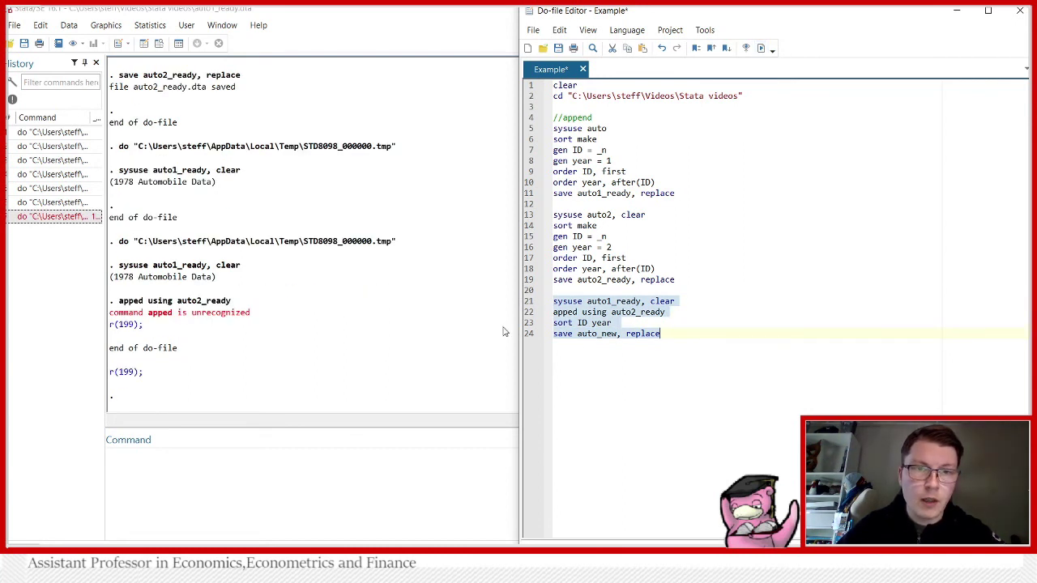
Correct apped to append and rerun lines 21–24 to save auto_new.dta
click(574, 312)
text(n)
drag(671, 333, 535, 301)
click(762, 48)
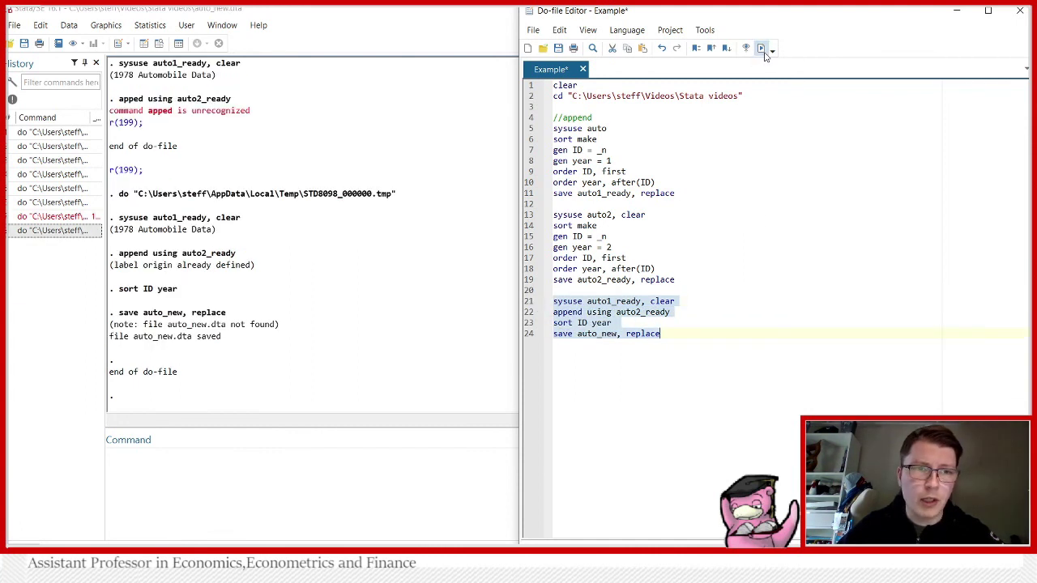
click(703, 345)
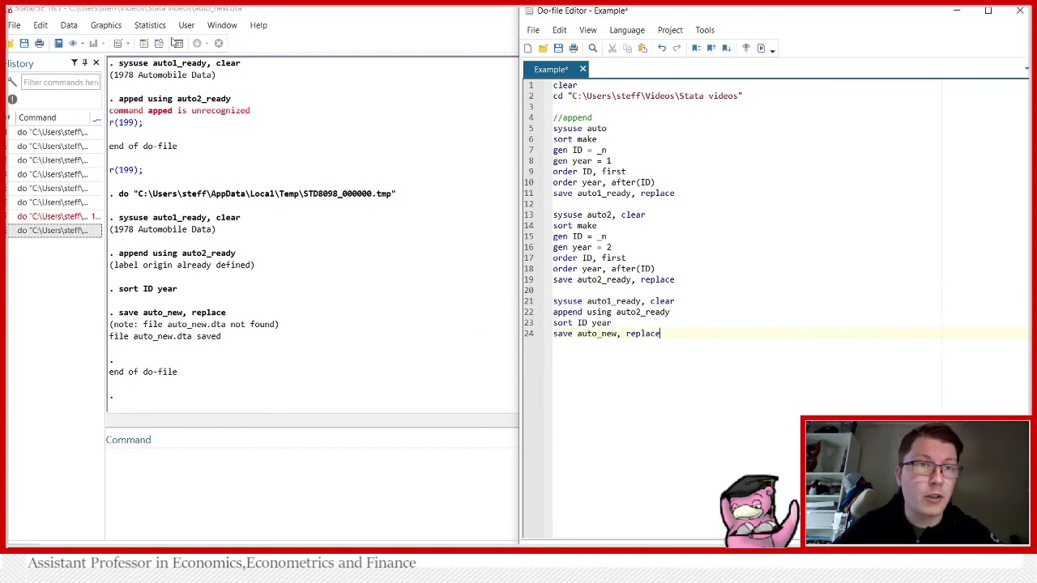
click(160, 45)
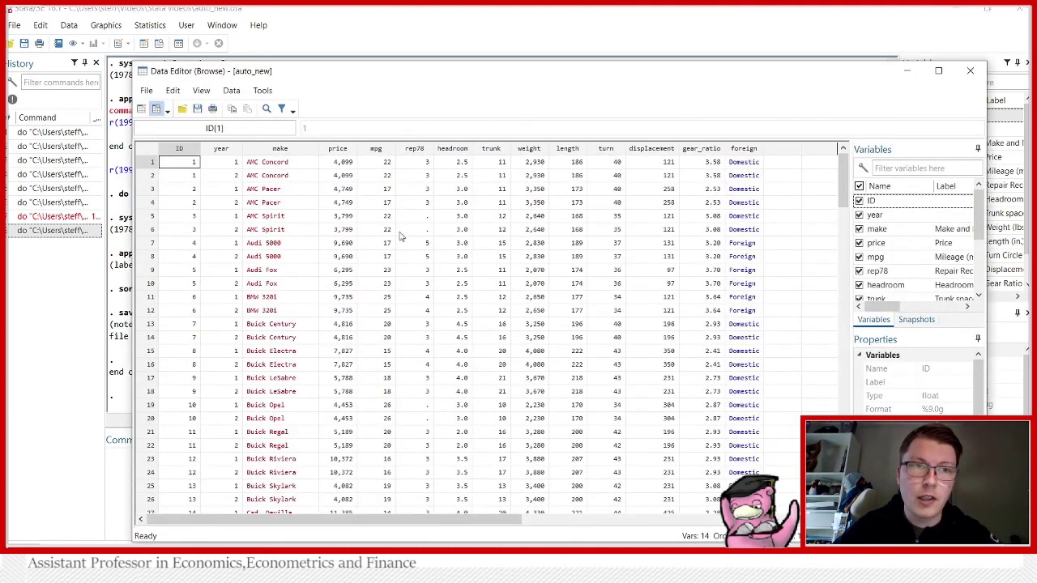
click(180, 175)
click(214, 163)
click(225, 178)
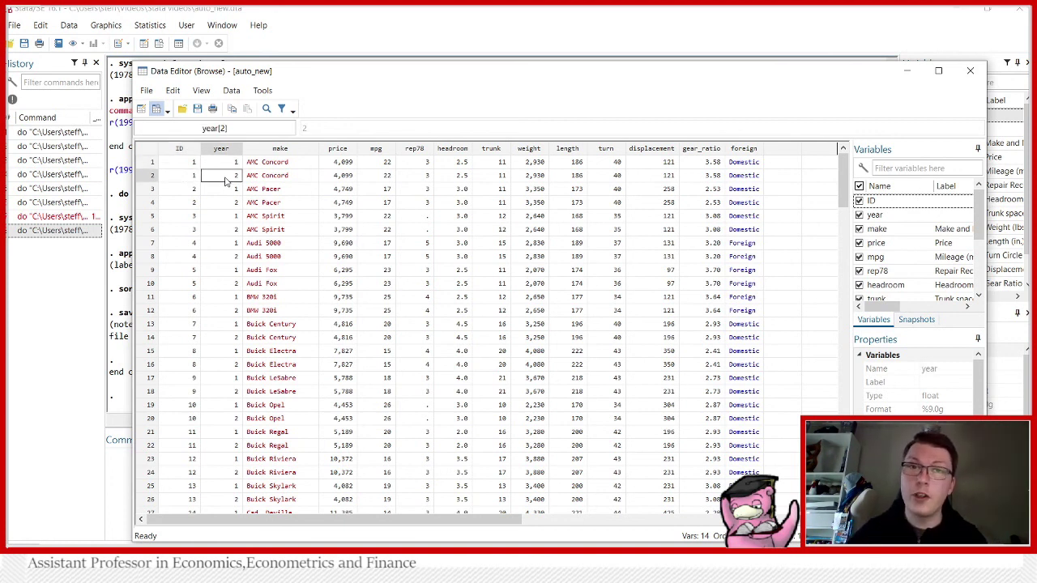
scroll(229, 243, down, 20)
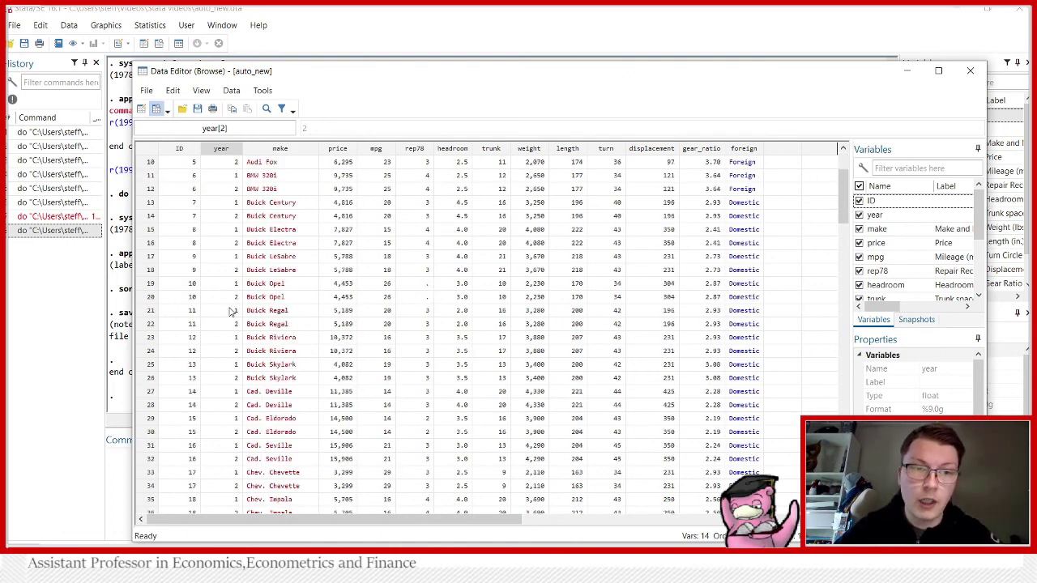
scroll(229, 310, down, 11)
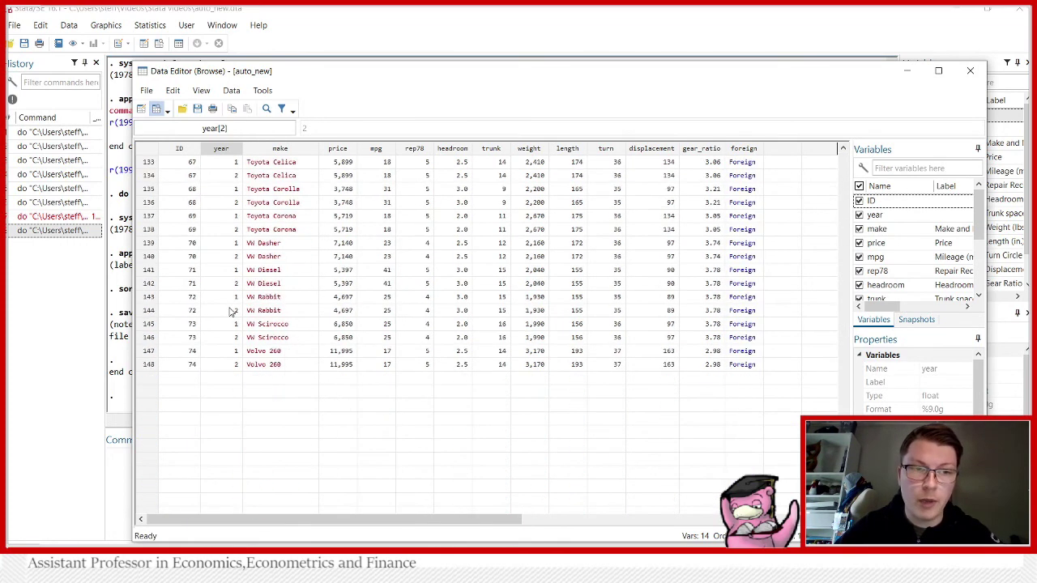
scroll(239, 269, up, 20)
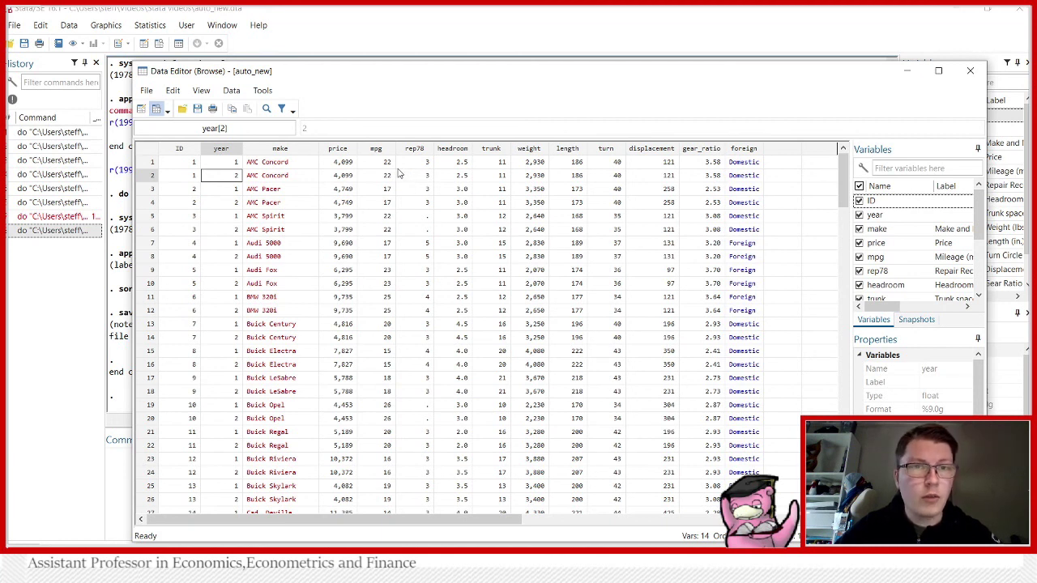
click(427, 166)
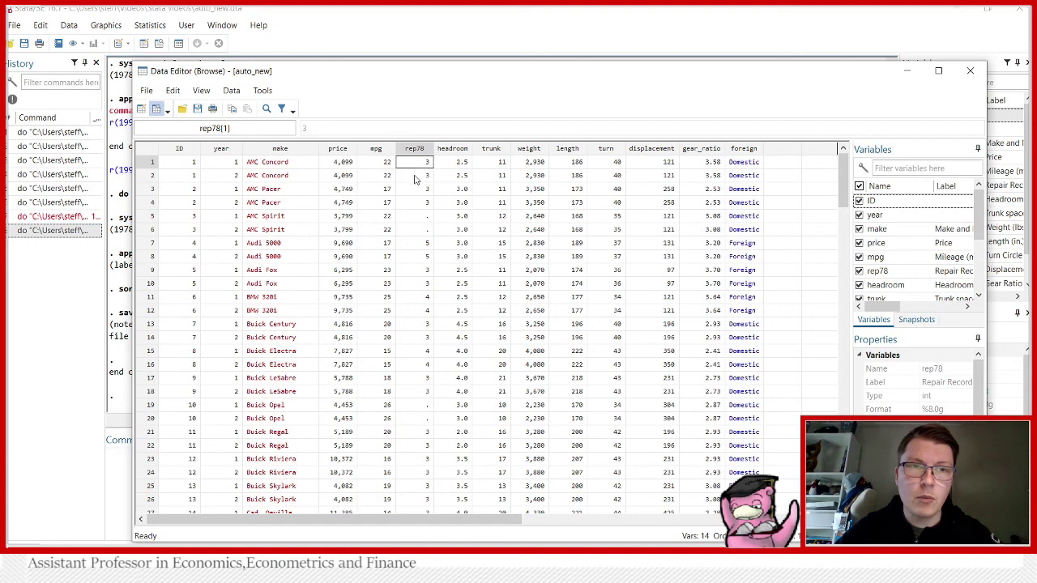
click(417, 176)
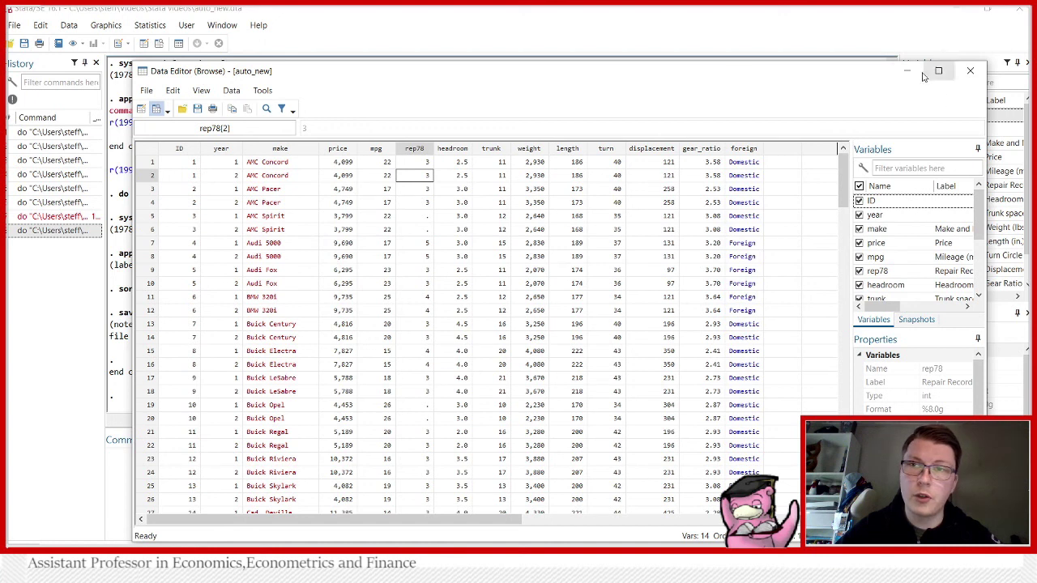
click(970, 71)
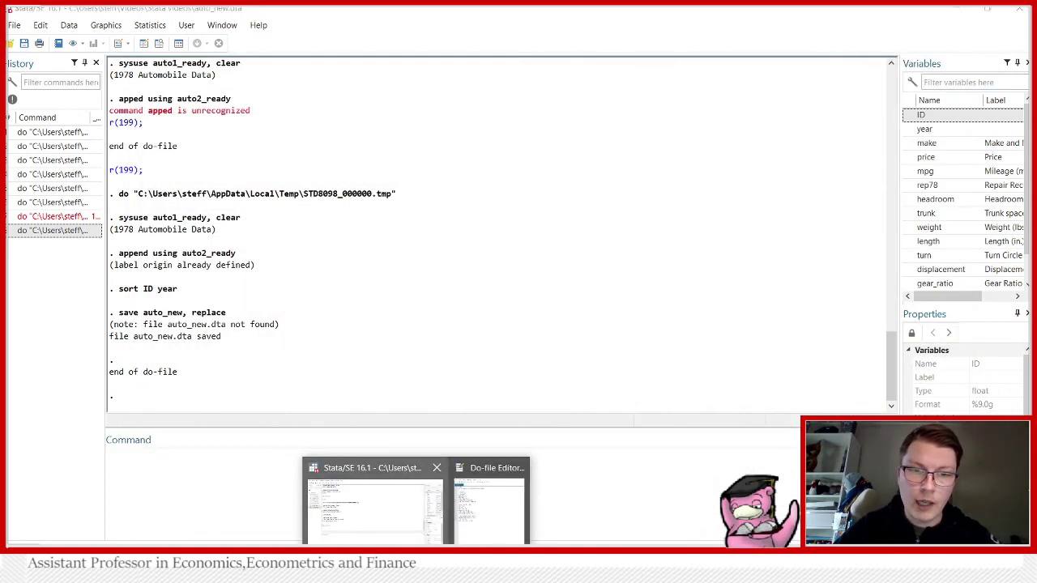
click(509, 498)
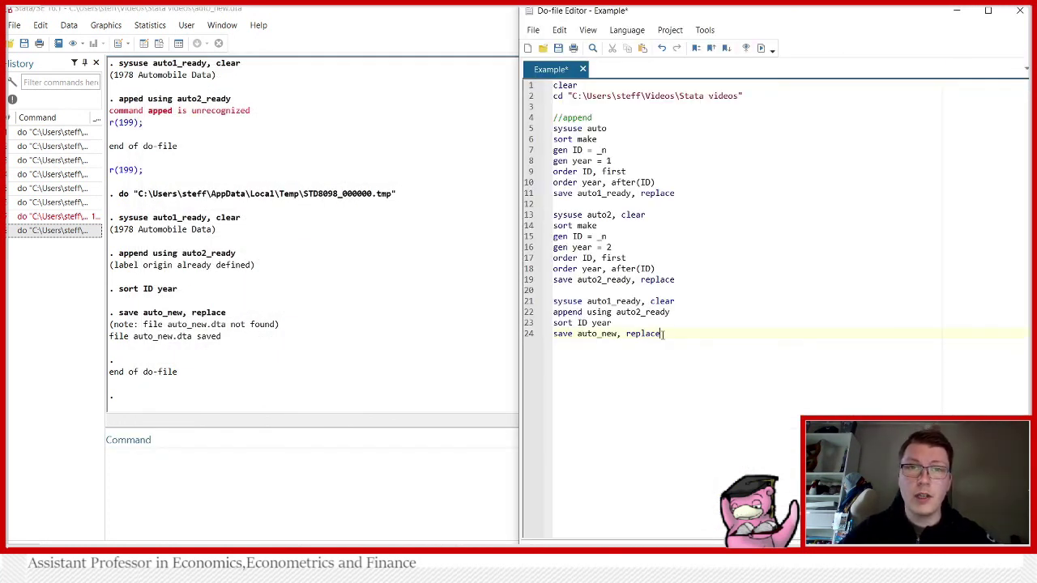